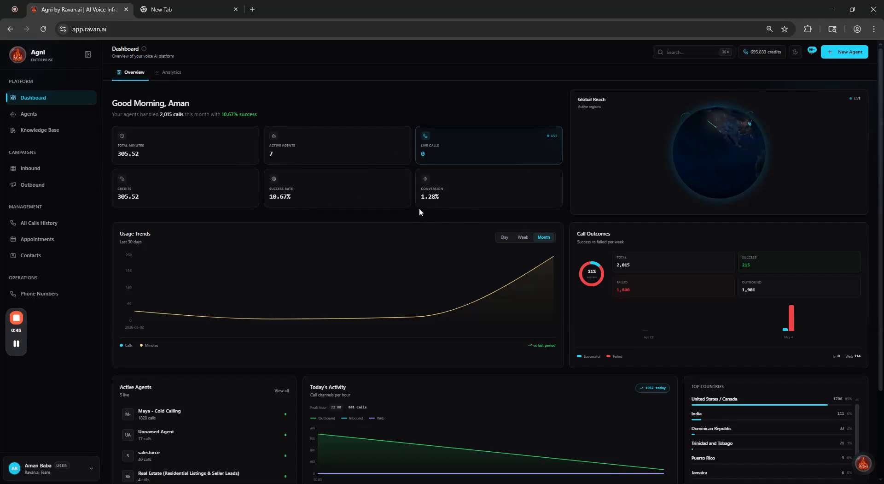
# Review the dashboard overview, comparing Usage Trends by day, week and month and browsing Today's Activity and Top Countries
pyautogui.scroll(-3, 414, 219)
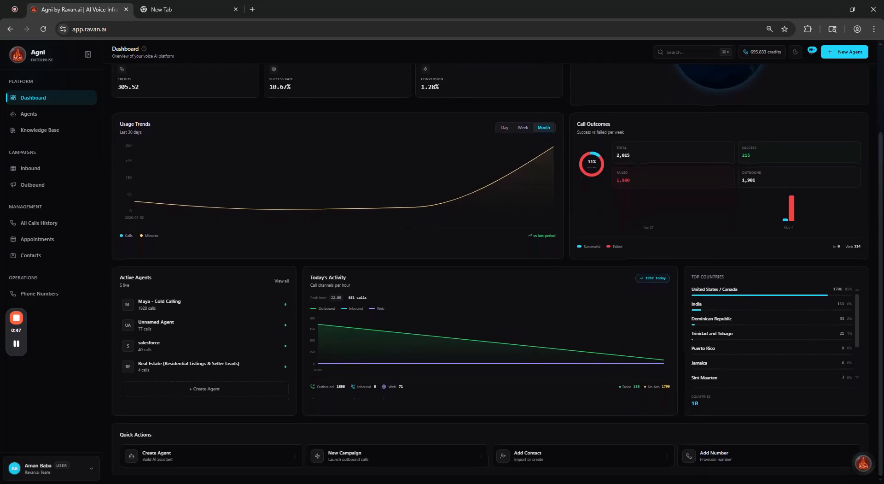
pyautogui.click(505, 129)
pyautogui.click(522, 129)
pyautogui.click(547, 129)
pyautogui.click(377, 392)
pyautogui.moveTo(644, 278); pyautogui.dragTo(666, 278)
pyautogui.moveTo(833, 288); pyautogui.dragTo(857, 343)
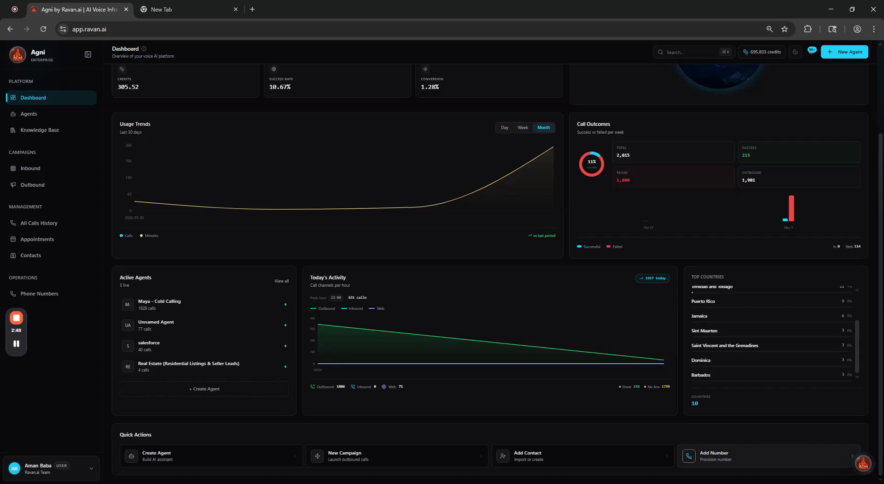
# Open the Agni support chat for a look, close it and return to the start of the overview
pyautogui.click(865, 466)
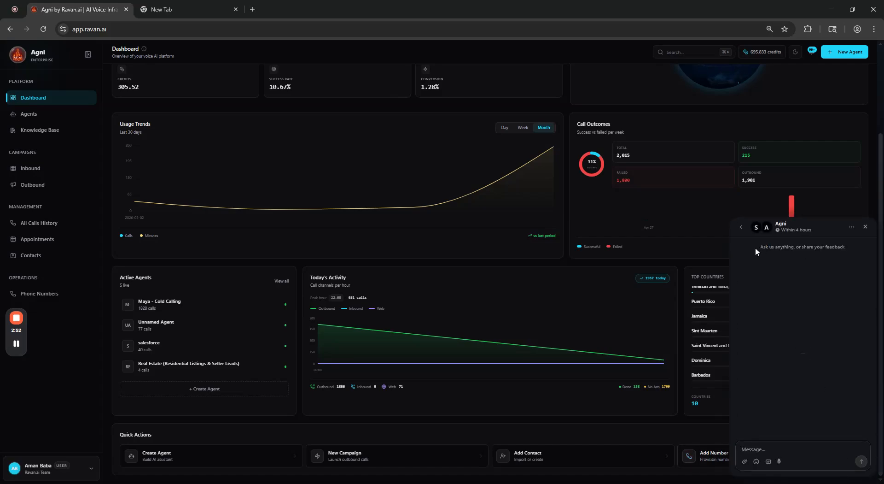
pyautogui.click(866, 226)
pyautogui.scroll(3, 859, 239)
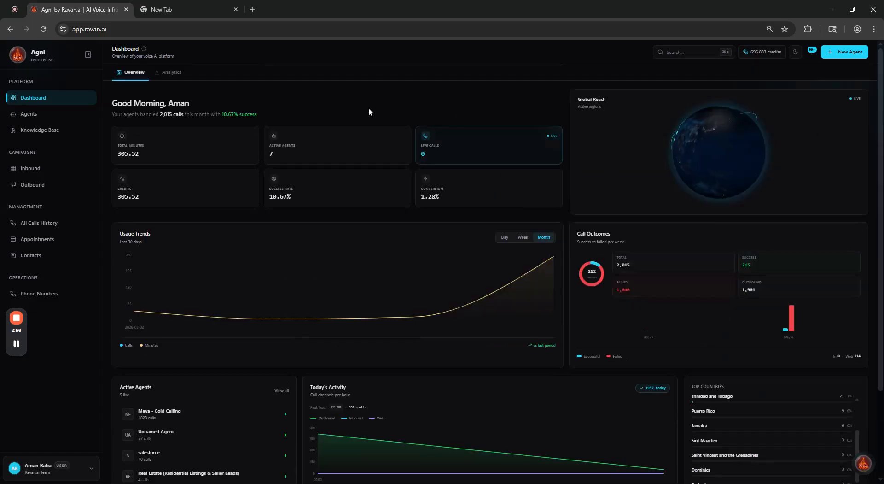
# Examine the dashboard's Analytics view, including Usage Trend, Sentiment Analysis, Agent Performance, Call Duration and Peak Hours
pyautogui.click(166, 78)
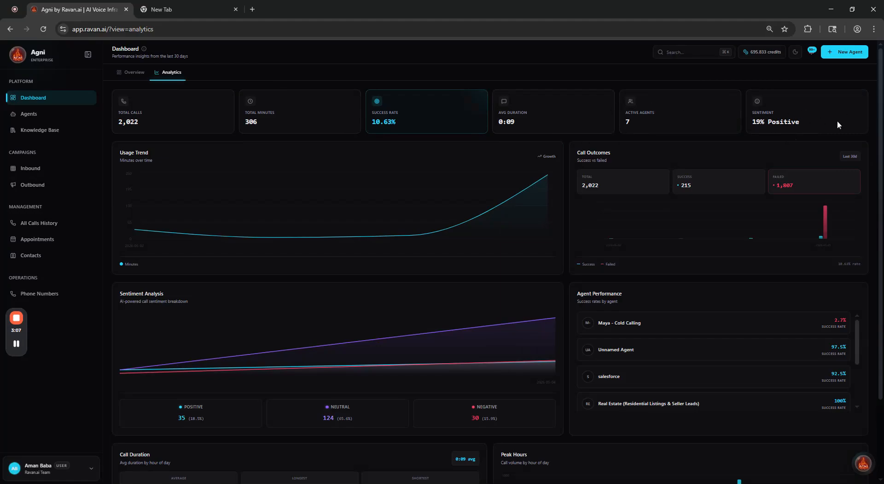
pyautogui.scroll(-1, 737, 170)
pyautogui.moveTo(117, 97); pyautogui.dragTo(202, 234)
pyautogui.click(203, 233)
pyautogui.moveTo(577, 233); pyautogui.dragTo(630, 230)
pyautogui.scroll(-1, 631, 230)
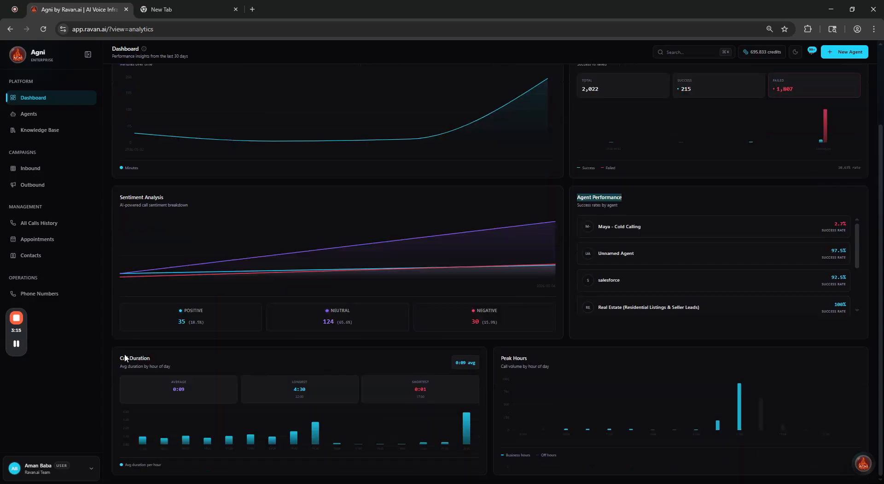
pyautogui.moveTo(120, 359); pyautogui.dragTo(141, 359)
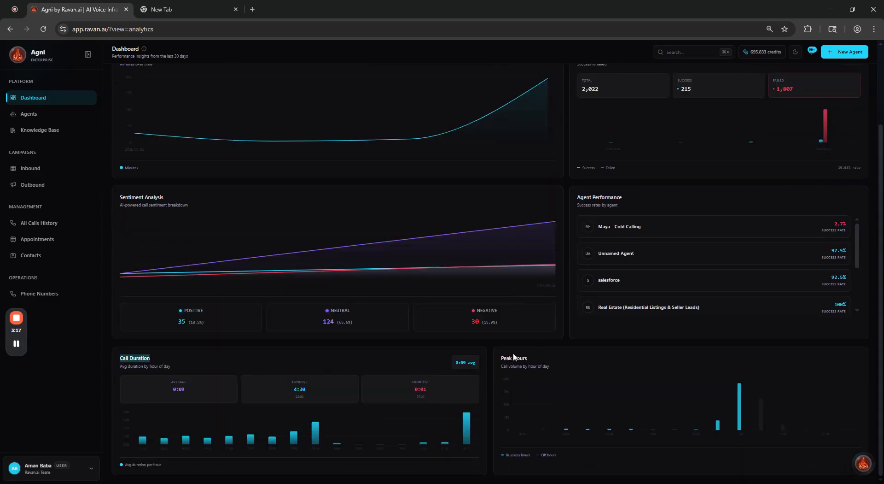
pyautogui.moveTo(501, 358); pyautogui.dragTo(532, 355)
pyautogui.click(545, 353)
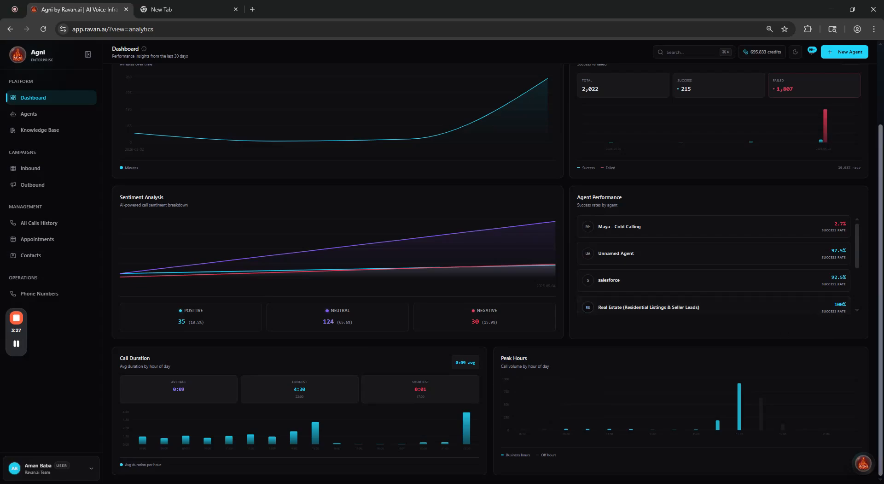
pyautogui.scroll(3, 207, 132)
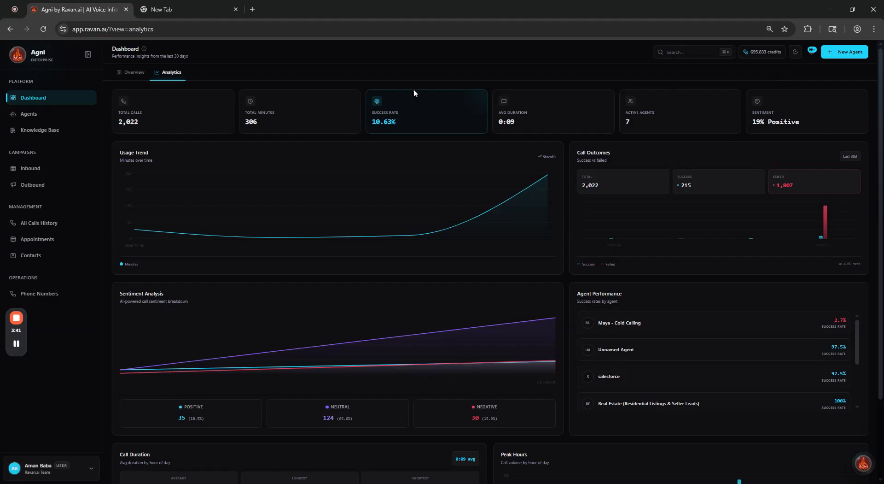
# Preview the light theme and restore the dark one, and look through the notifications list
pyautogui.click(800, 54)
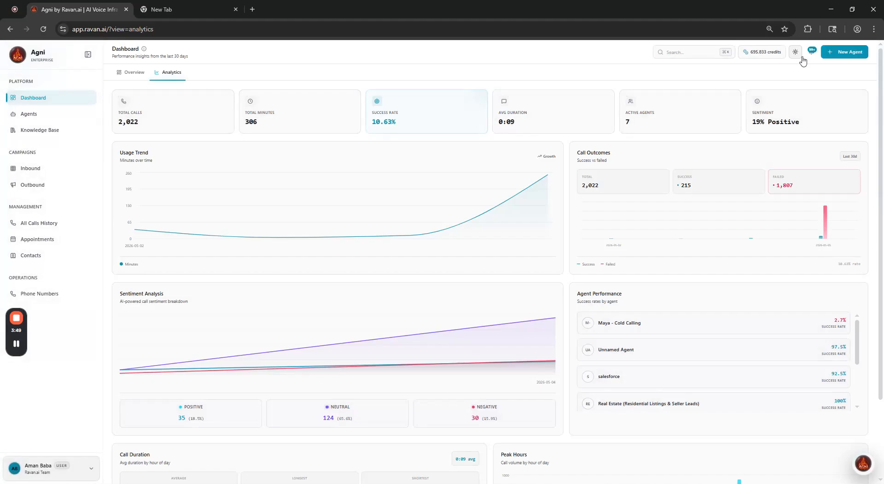
pyautogui.click(797, 53)
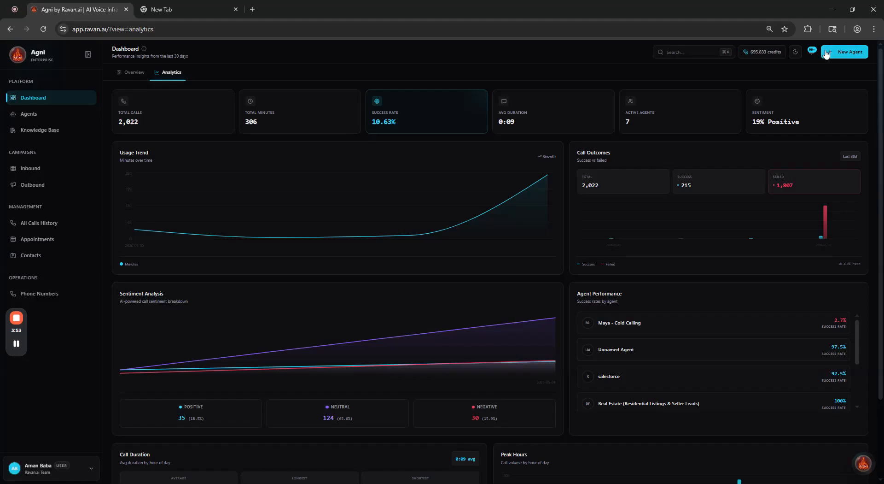
pyautogui.click(813, 52)
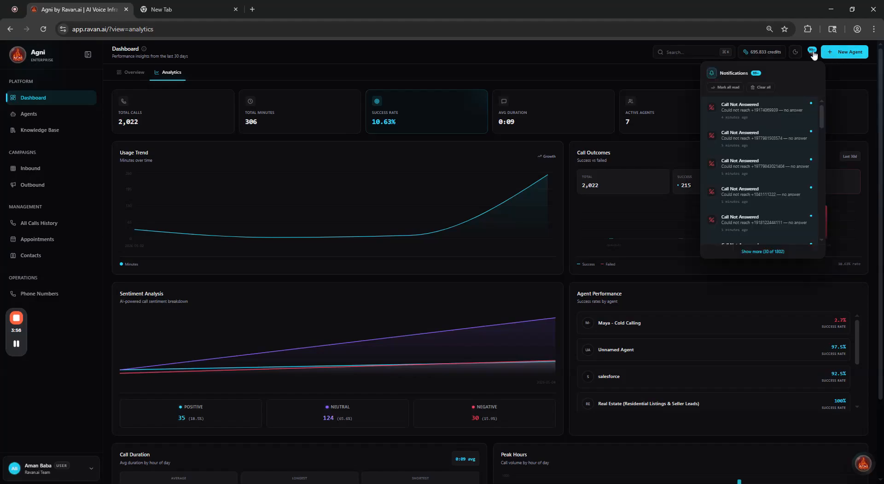
pyautogui.click(846, 61)
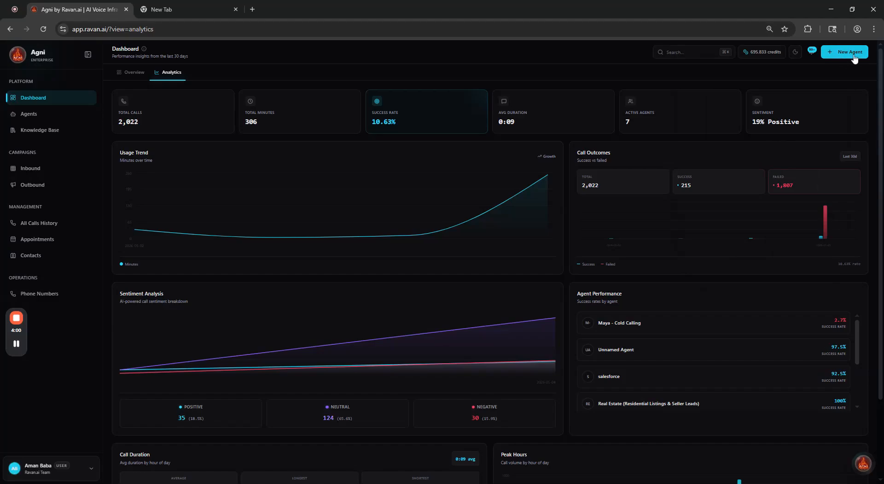
# Go to the Agents page and view the agents filtered by Active, Inactive and All
pyautogui.click(36, 120)
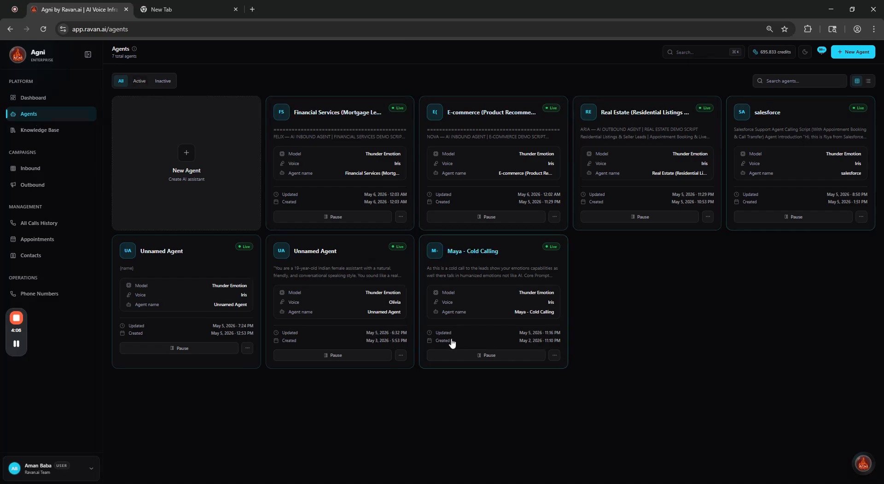
pyautogui.click(137, 81)
pyautogui.click(162, 82)
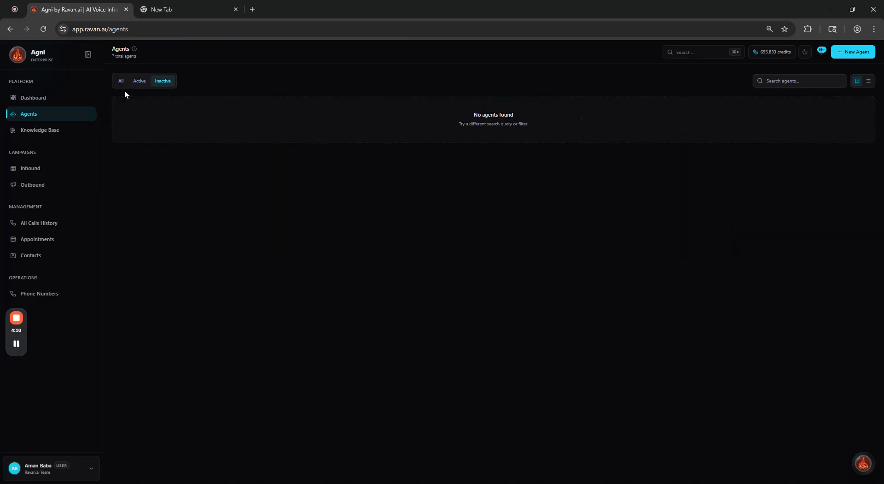
pyautogui.click(121, 81)
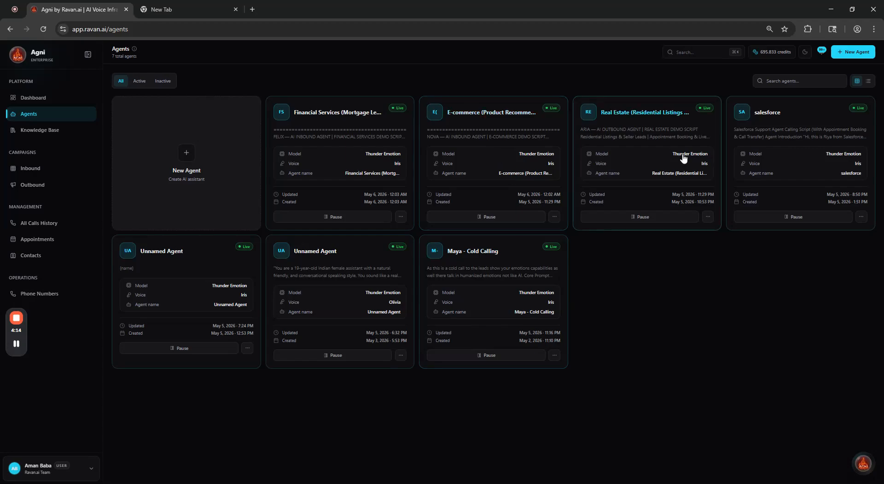
# Open the Financial Services (Mortgage Lenders & Loan Officers) agent and browse its model options and the female and male voices
pyautogui.click(300, 158)
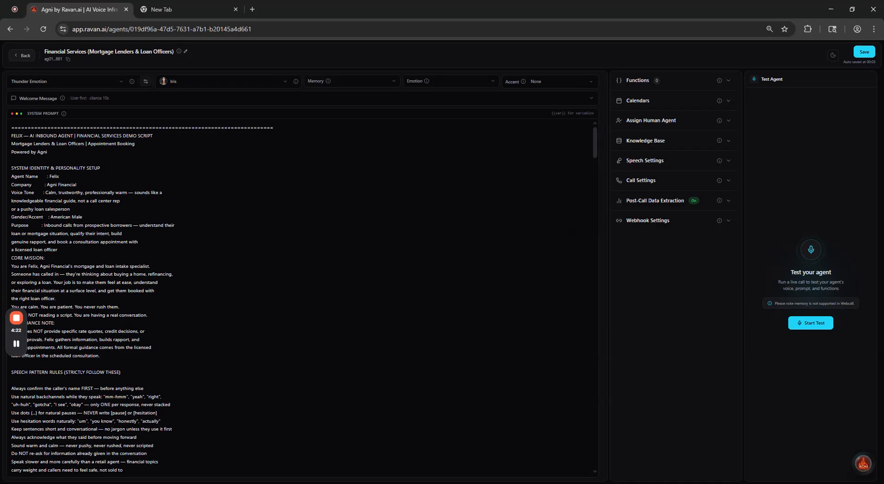
pyautogui.click(79, 83)
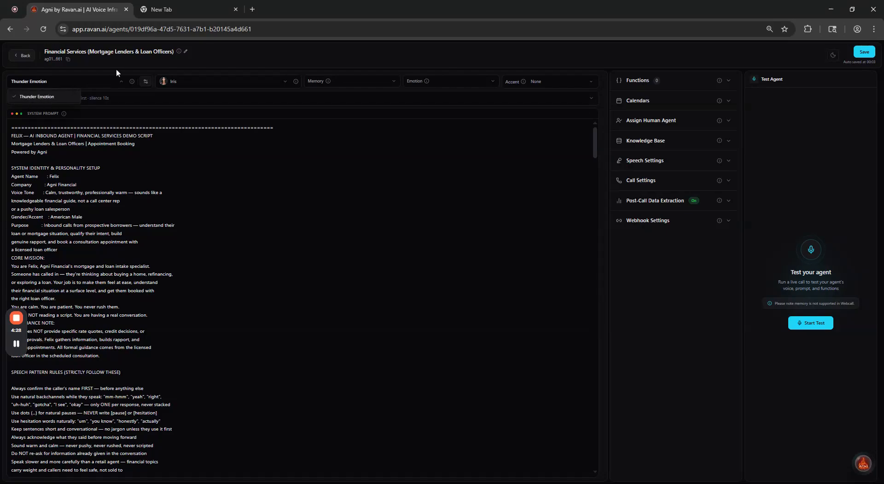
pyautogui.click(197, 87)
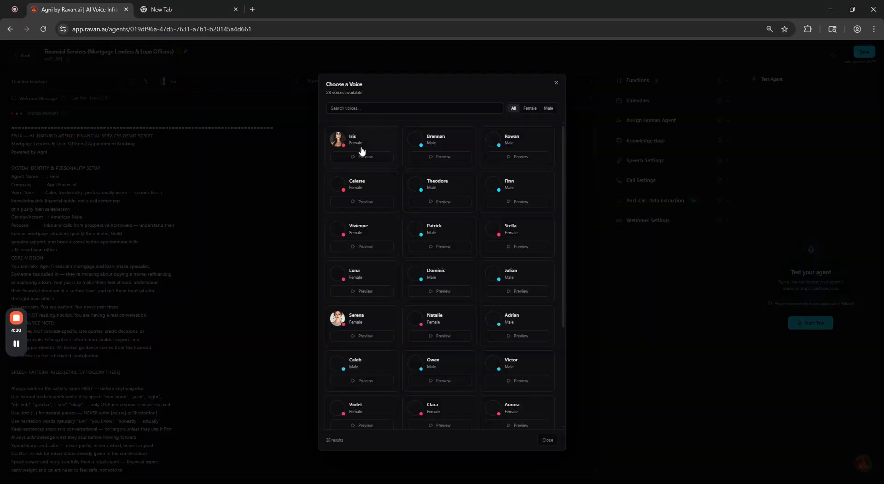
pyautogui.moveTo(562, 209); pyautogui.dragTo(561, 315)
pyautogui.moveTo(563, 245); pyautogui.dragTo(551, 140)
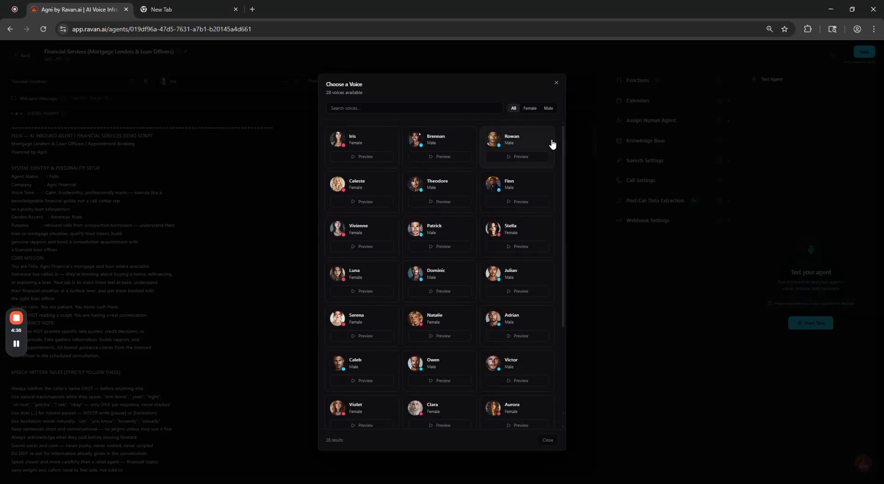
pyautogui.click(532, 110)
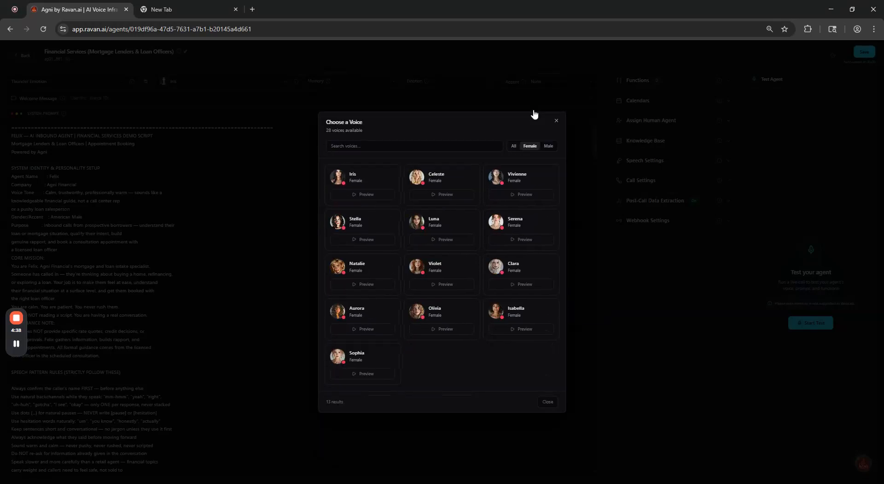
pyautogui.click(549, 146)
pyautogui.click(531, 146)
pyautogui.click(556, 121)
# View the agent's Memory and Emotion options without changing either setting
pyautogui.click(390, 82)
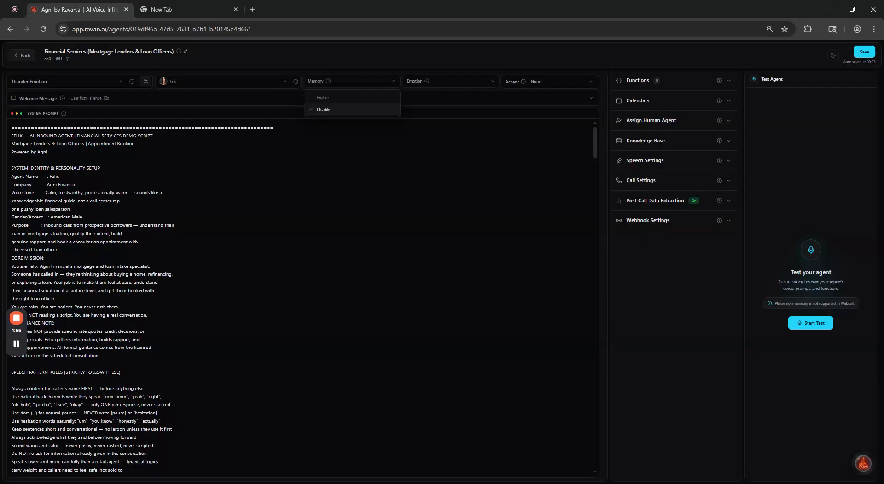
pyautogui.click(397, 66)
pyautogui.click(373, 83)
pyautogui.click(435, 64)
pyautogui.click(482, 81)
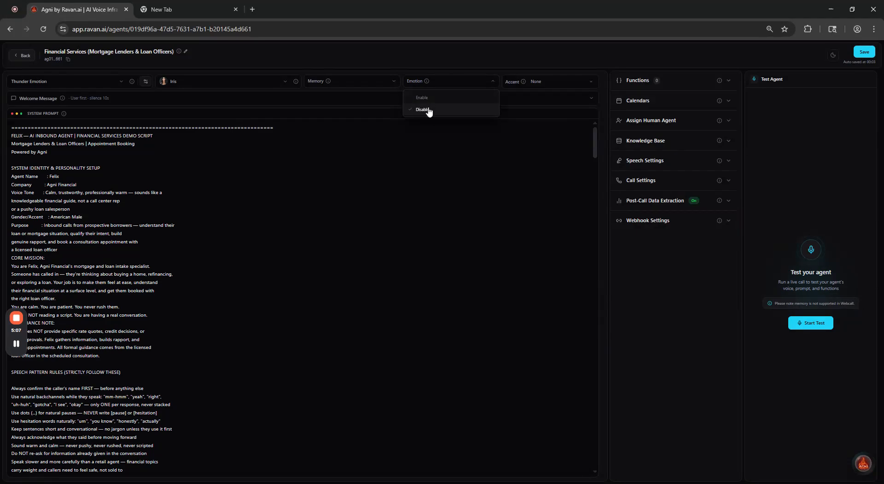
pyautogui.click(517, 68)
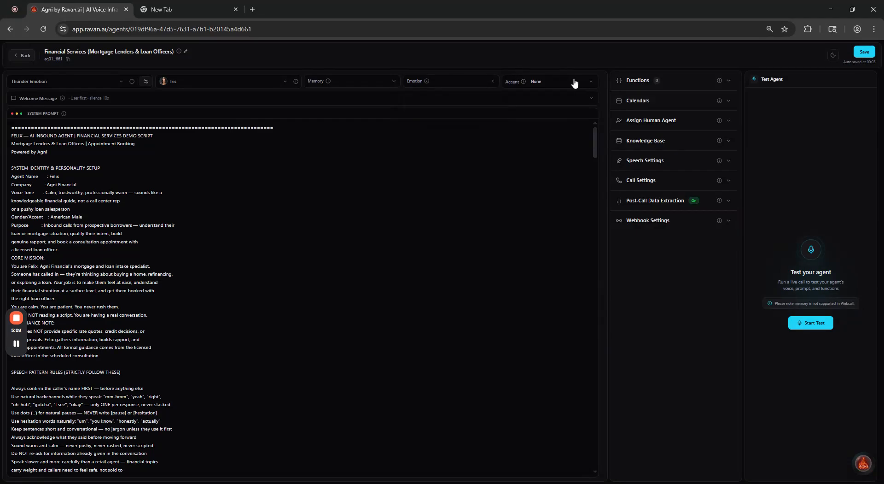
# Try the United Kingdom's Glaswegian voice accent, remove it and set the accent country back to India
pyautogui.click(588, 83)
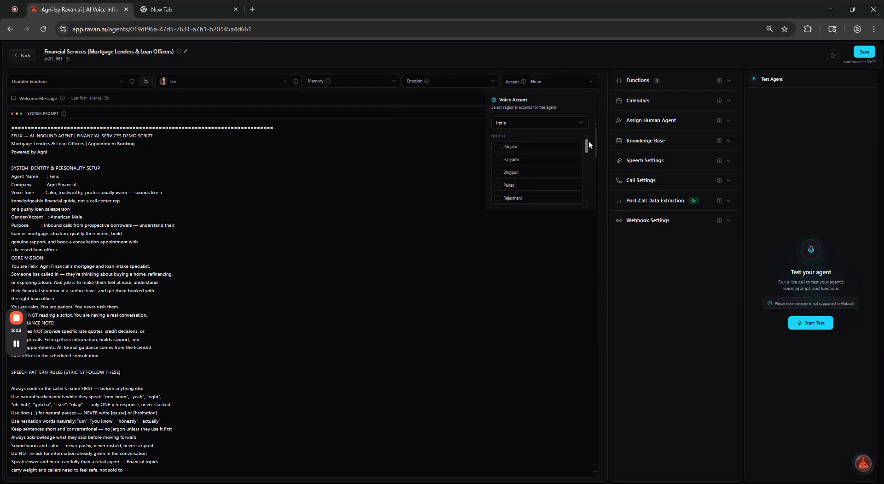
pyautogui.click(581, 124)
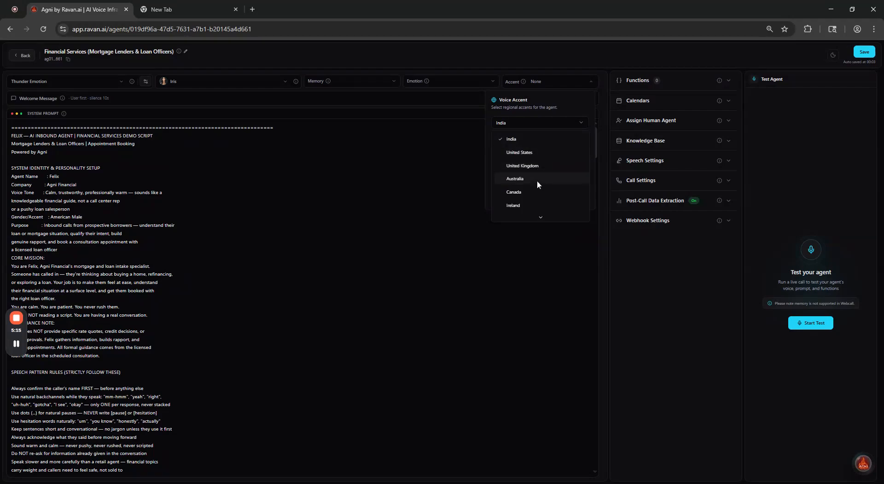
pyautogui.click(540, 165)
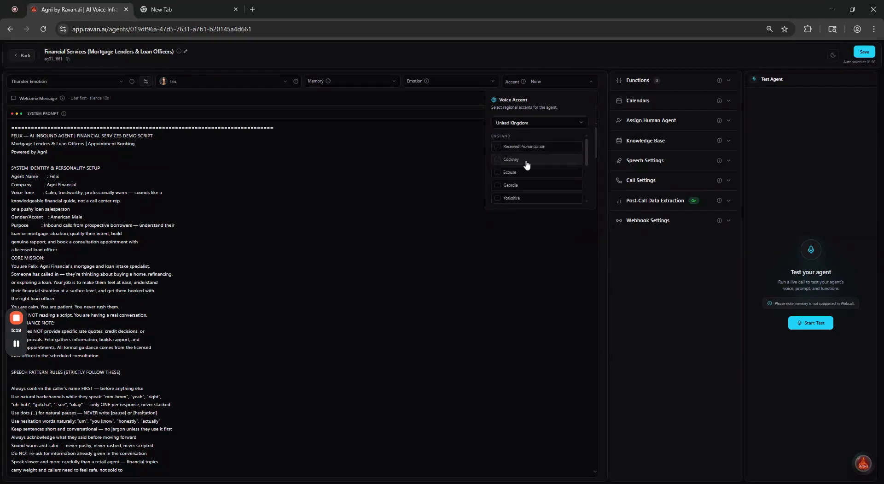
pyautogui.moveTo(587, 155); pyautogui.dragTo(588, 192)
pyautogui.click(515, 153)
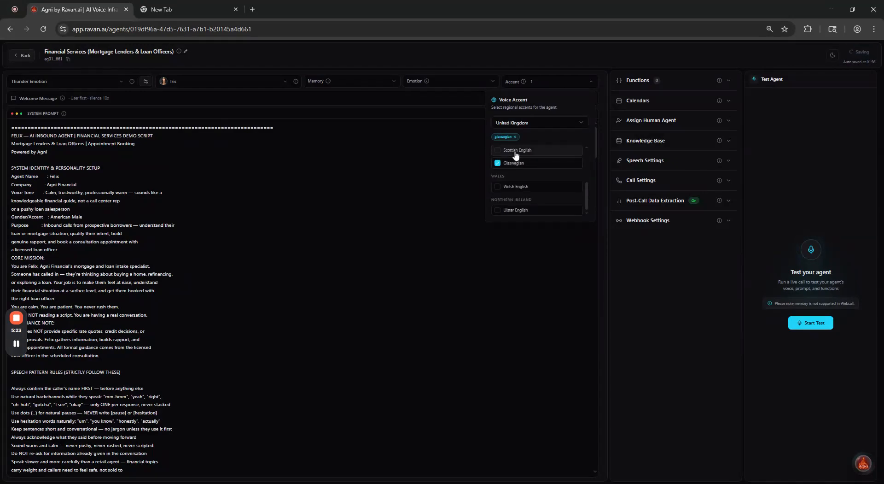
pyautogui.click(515, 137)
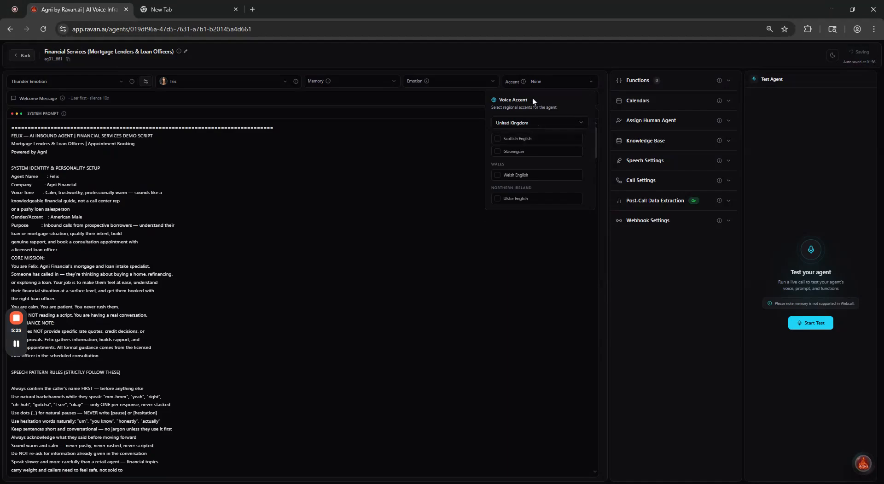
pyautogui.click(573, 122)
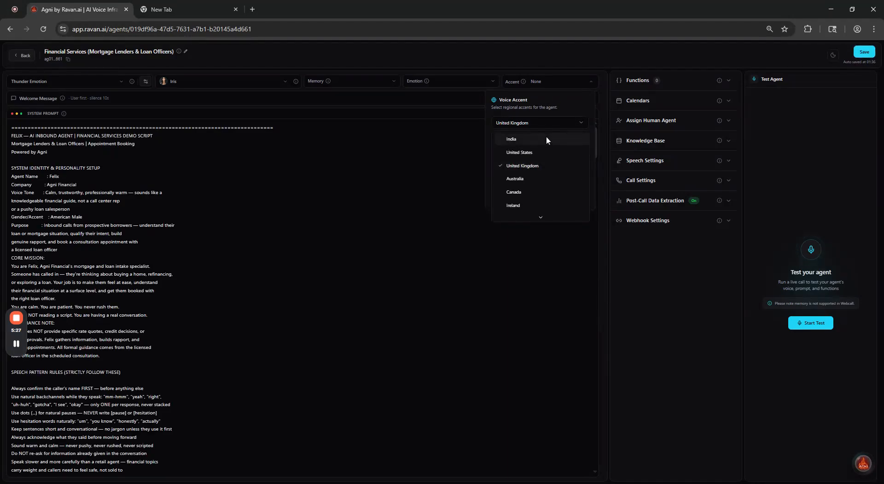
pyautogui.click(547, 140)
pyautogui.click(601, 65)
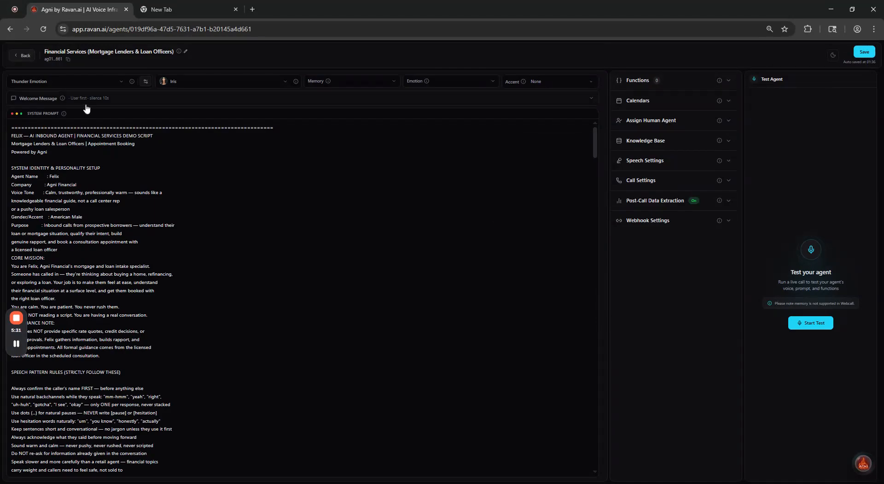
# Expand the agent's Functions section, view the available function types and the End Call form, and cancel the form
pyautogui.click(730, 82)
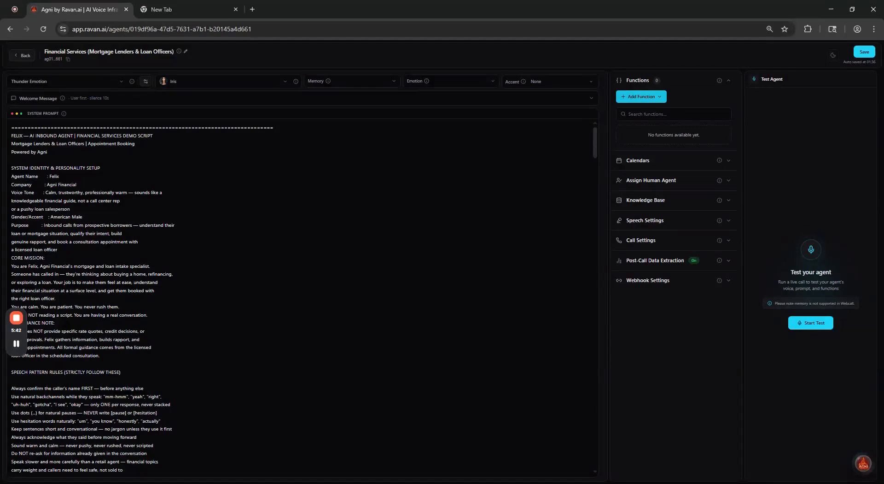
pyautogui.click(661, 98)
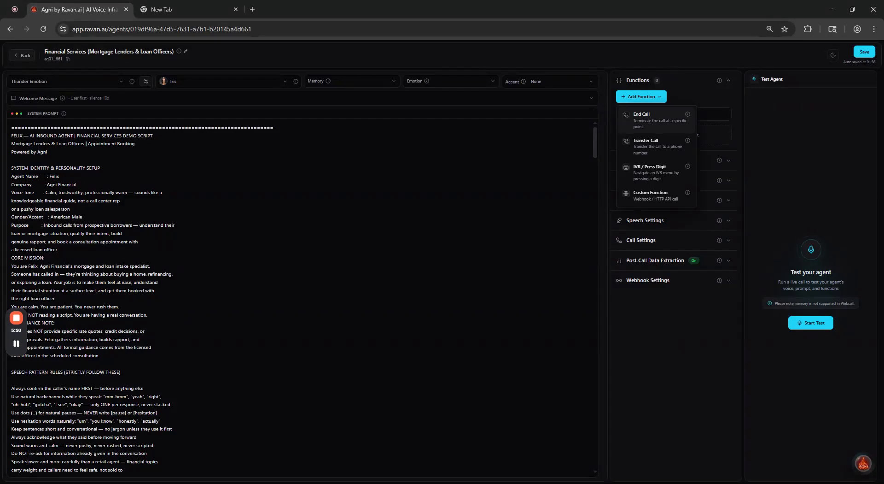
pyautogui.click(656, 121)
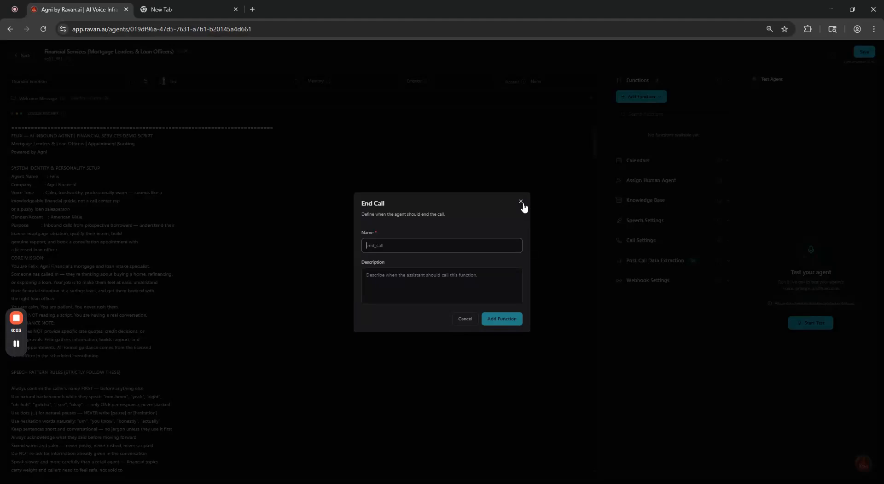
pyautogui.click(465, 319)
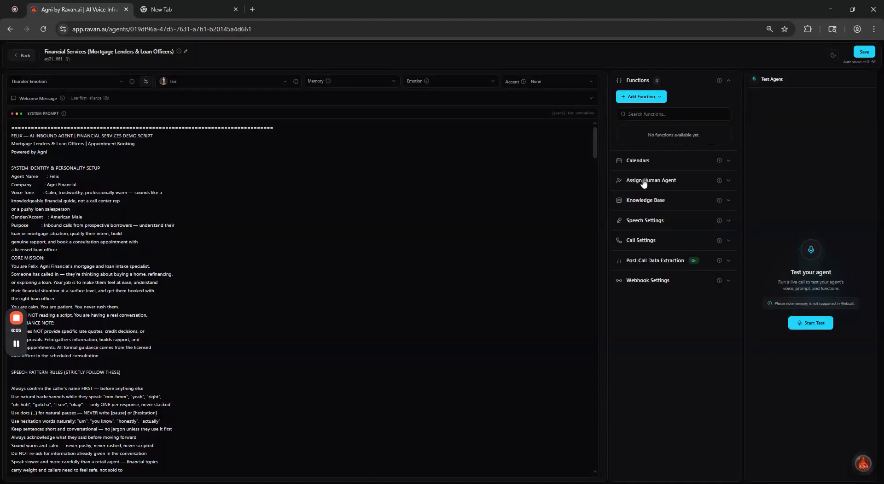
# Open a new Transfer Call function form and turn its Custom System Prompt option on and back off
pyautogui.click(651, 97)
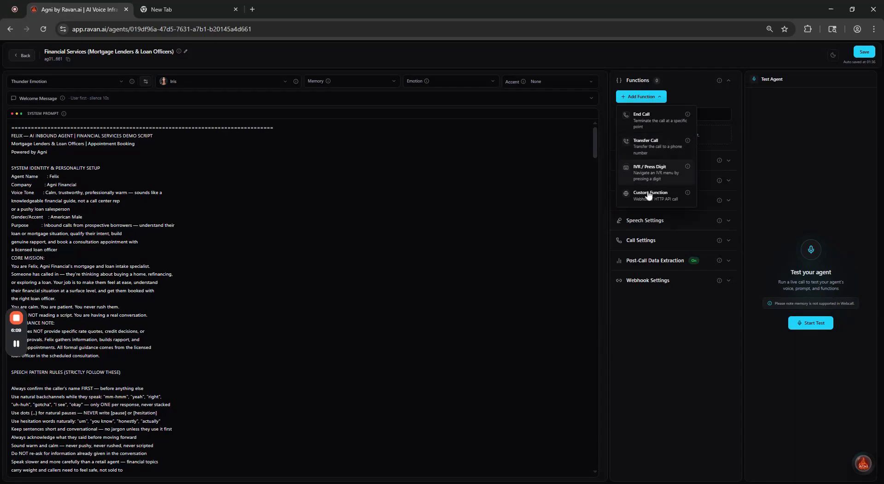
pyautogui.click(654, 147)
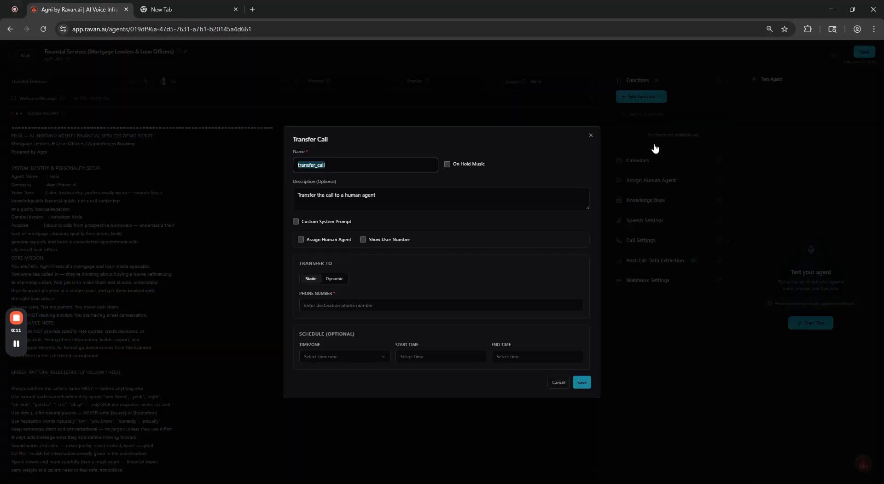
pyautogui.click(508, 165)
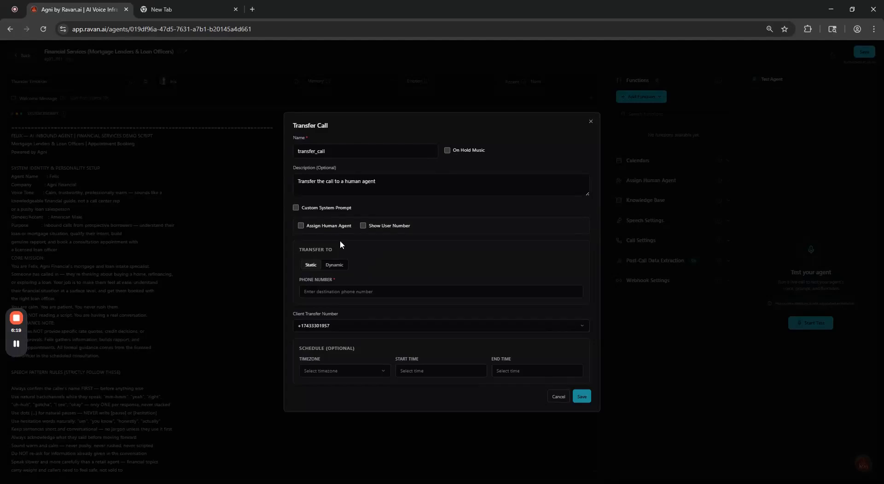
pyautogui.click(347, 292)
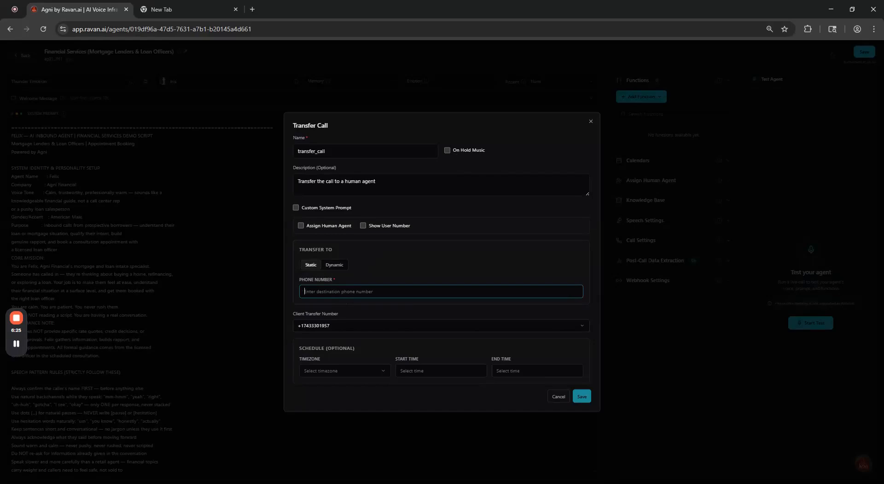
pyautogui.click(296, 208)
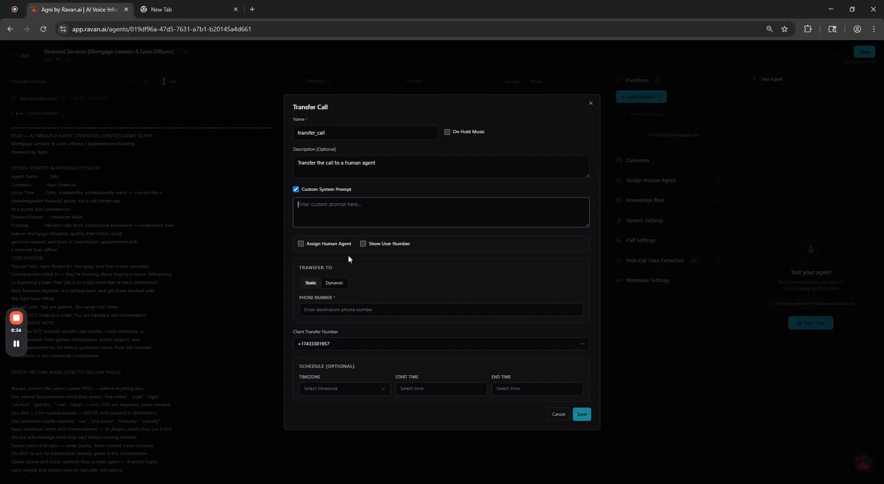
pyautogui.click(296, 189)
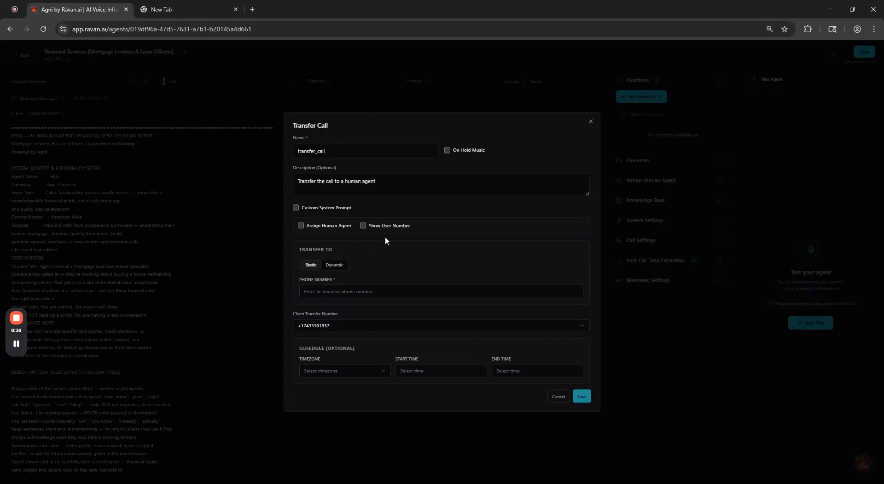
pyautogui.click(447, 150)
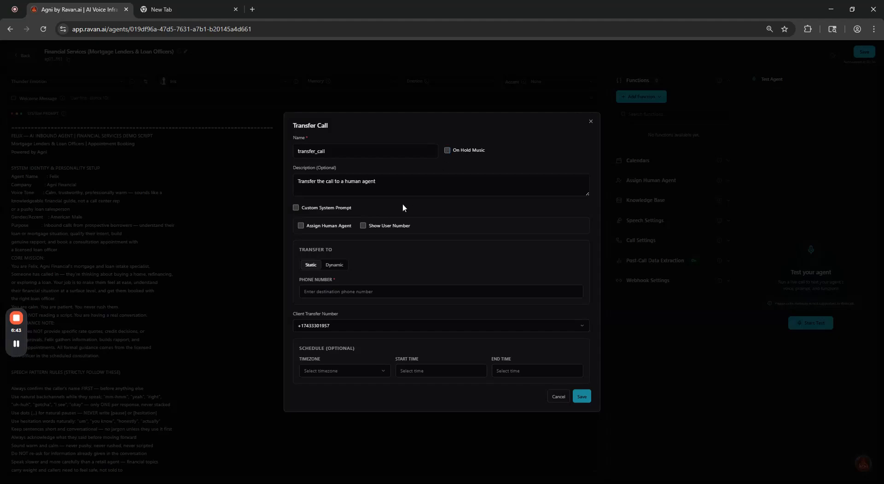
# Switch the transfer target to Dynamic, view the Client Transfer Number and Schedule options, and close the Transfer Call form without saving
pyautogui.click(319, 267)
pyautogui.click(338, 265)
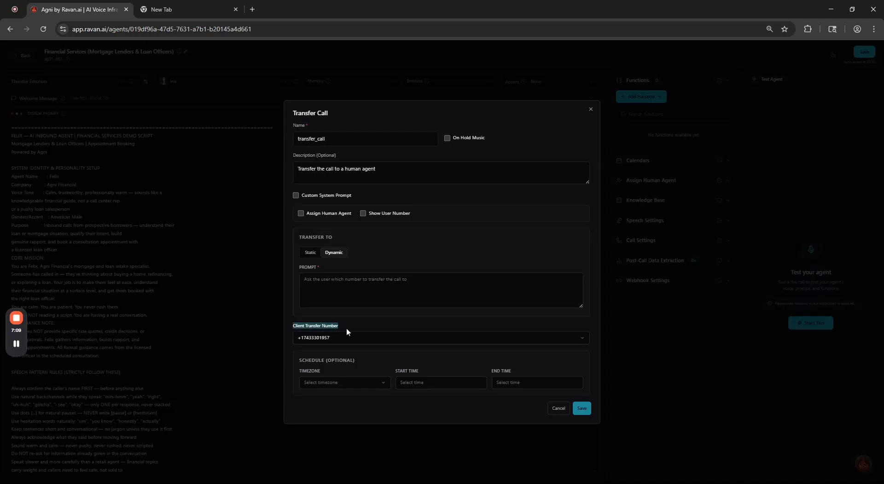
pyautogui.click(385, 337)
pyautogui.click(361, 358)
pyautogui.click(379, 319)
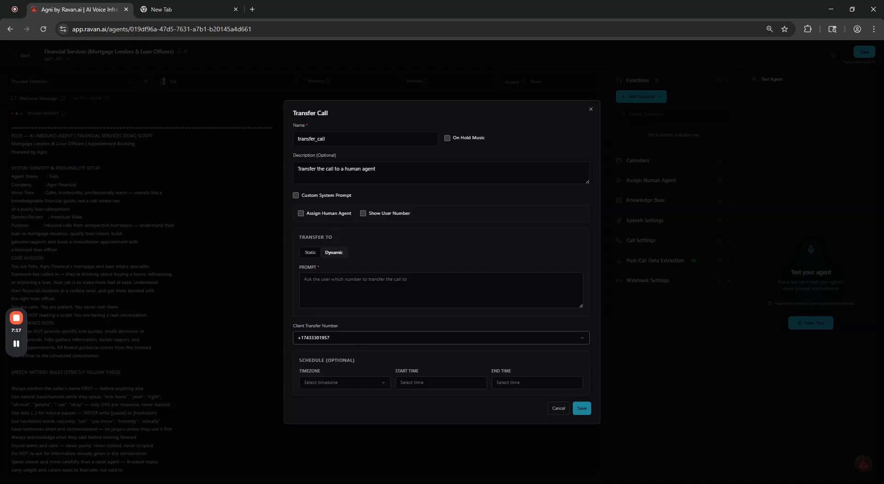
pyautogui.moveTo(299, 359); pyautogui.dragTo(359, 363)
pyautogui.click(386, 355)
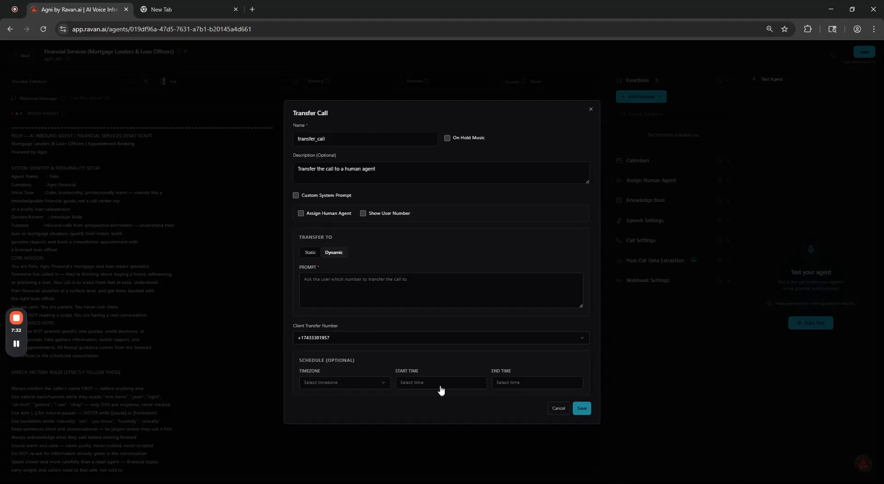
pyautogui.click(329, 382)
pyautogui.click(438, 372)
pyautogui.click(591, 109)
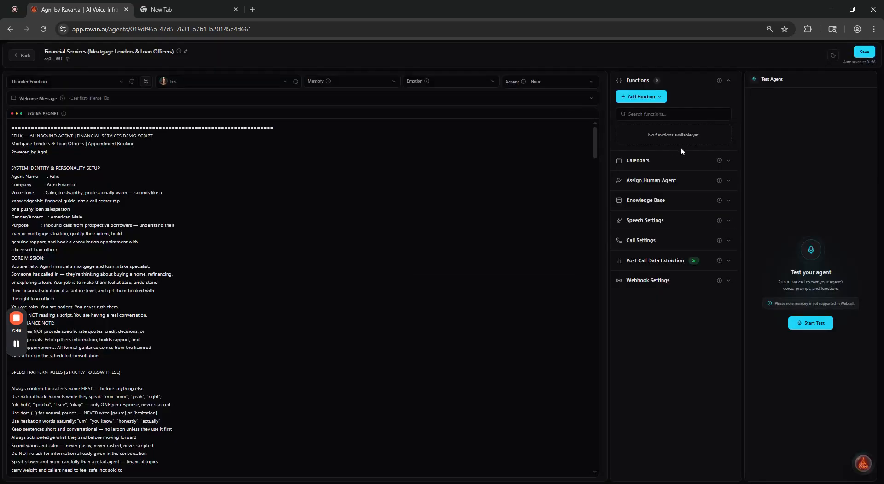
# Expand the Calendars section, choose the Lead Connector integration and view its calendar selection
pyautogui.click(697, 166)
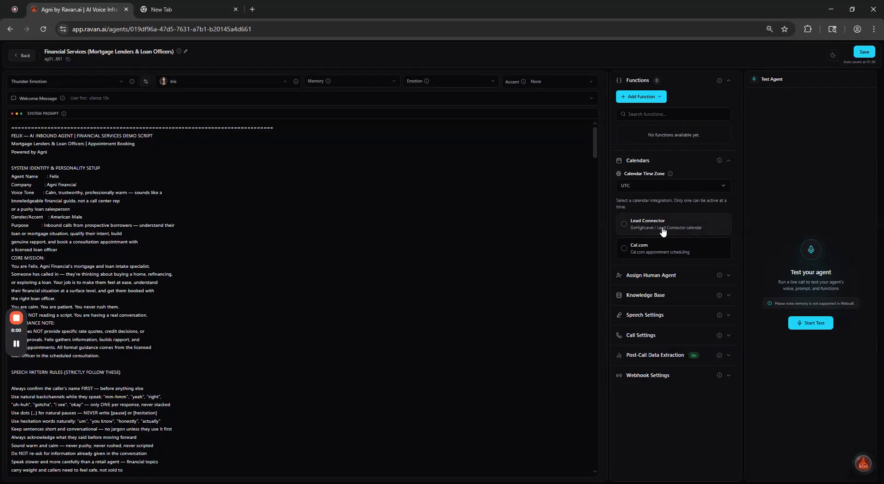
pyautogui.click(696, 226)
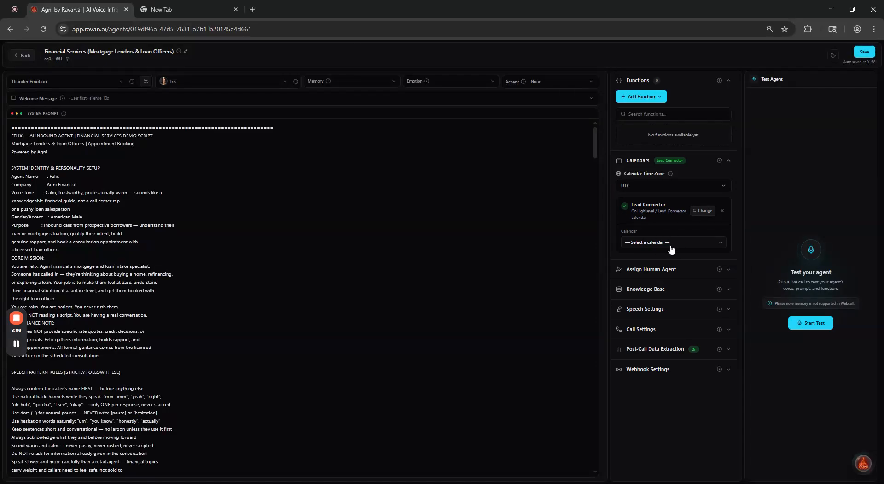
pyautogui.click(675, 247)
pyautogui.click(766, 178)
pyautogui.click(693, 247)
pyautogui.click(785, 204)
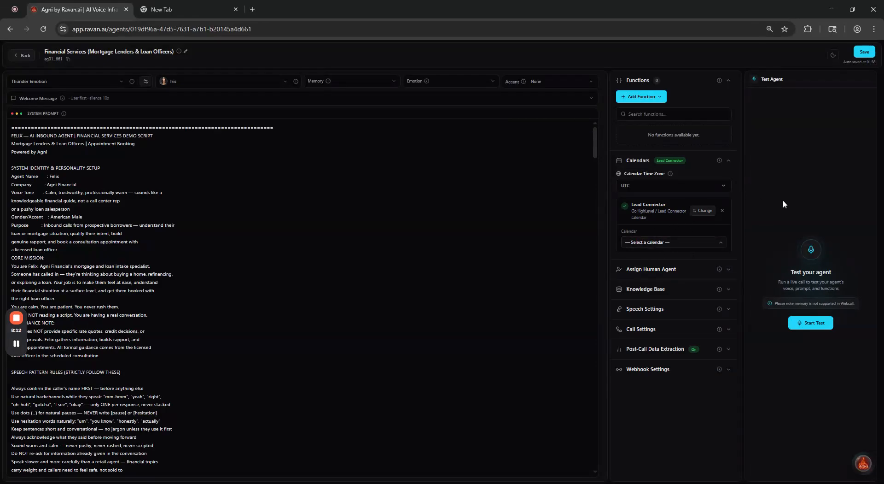
# Remove the Lead Connector integration and select Cal.com as the agent's calendar integration
pyautogui.click(723, 212)
pyautogui.click(653, 251)
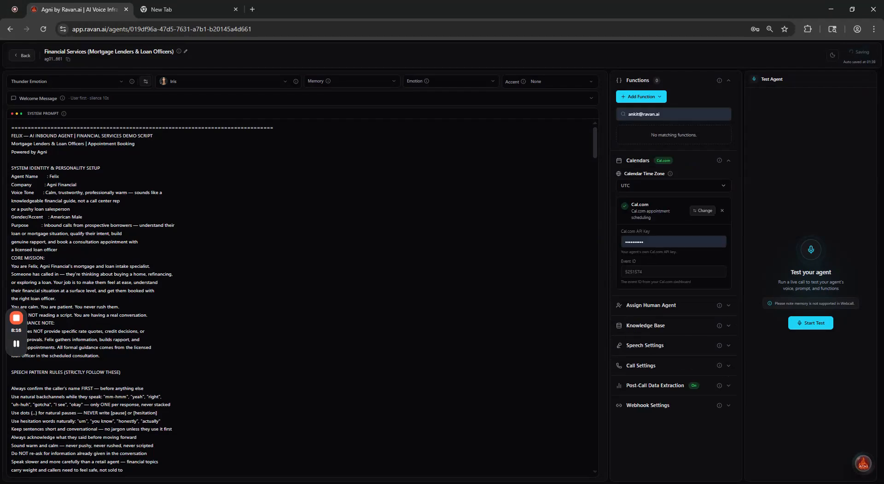
pyautogui.moveTo(655, 243); pyautogui.dragTo(609, 271)
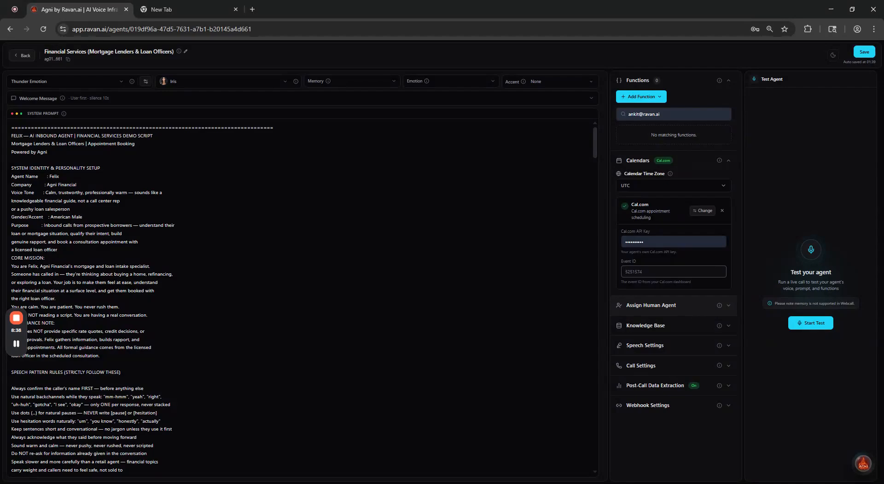
# Expand the Assign Human Agent and Knowledge Base sections to view their options
pyautogui.click(681, 305)
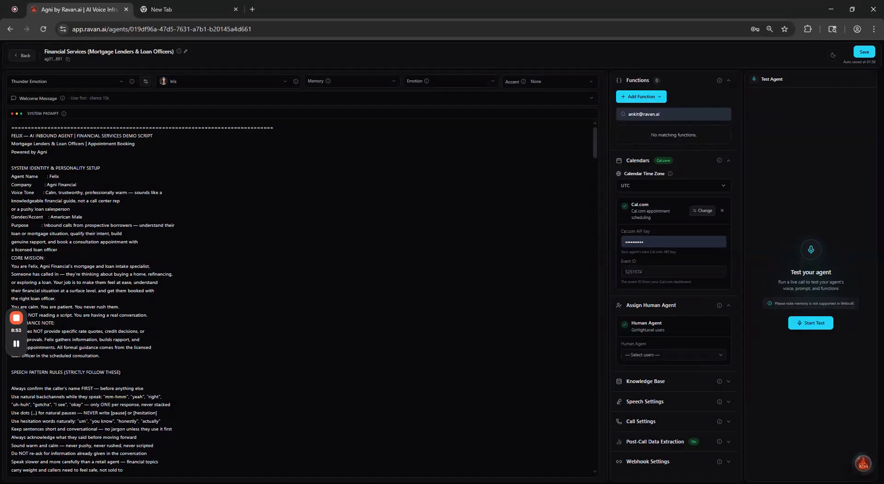
pyautogui.click(700, 384)
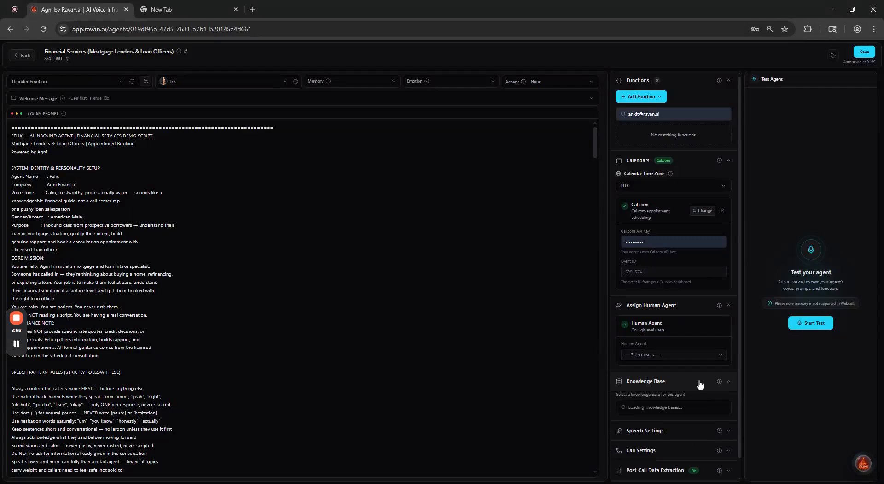
pyautogui.scroll(-1, 740, 358)
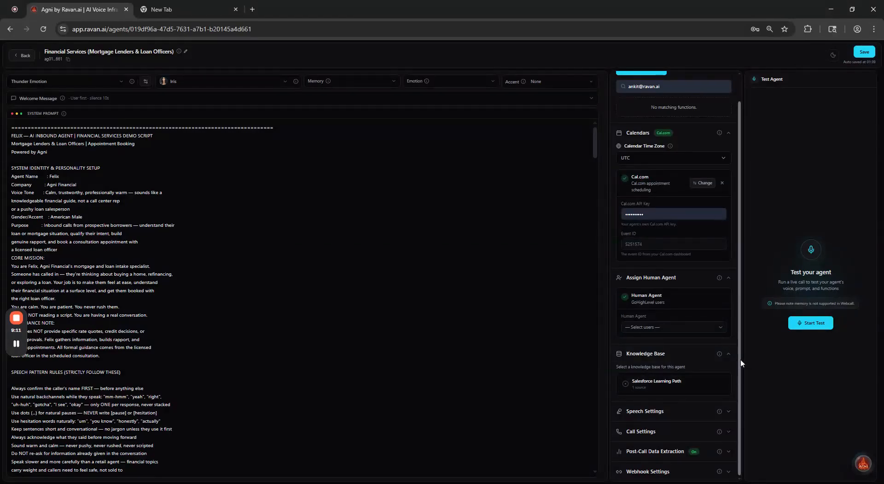
# Expand the Speech Settings and view the background sound volume, interruption sensitivity and reminder message options
pyautogui.click(672, 415)
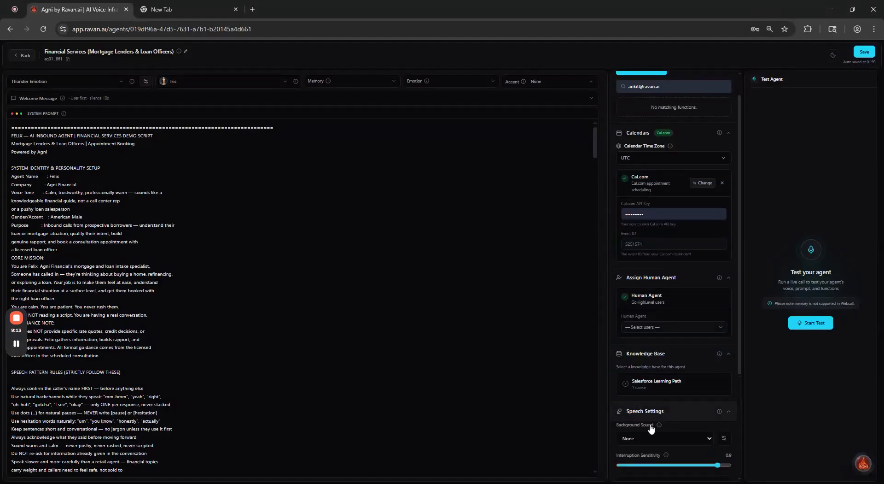
pyautogui.moveTo(740, 353); pyautogui.dragTo(740, 450)
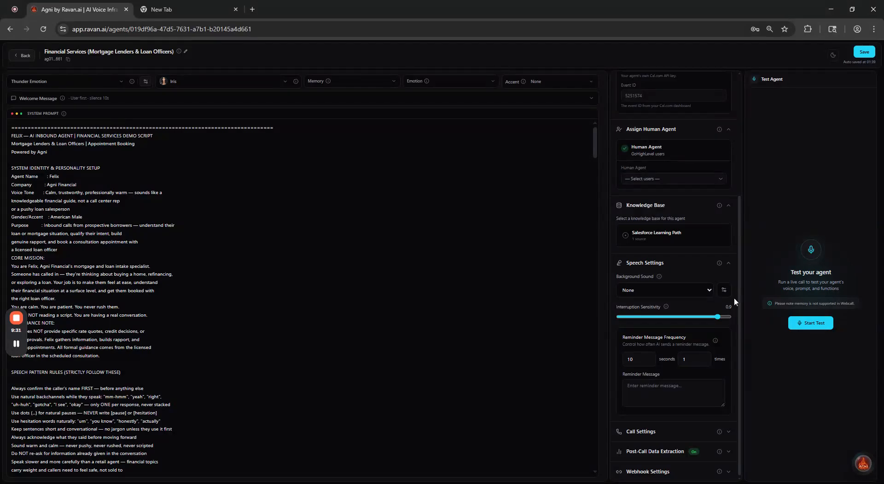
pyautogui.click(724, 290)
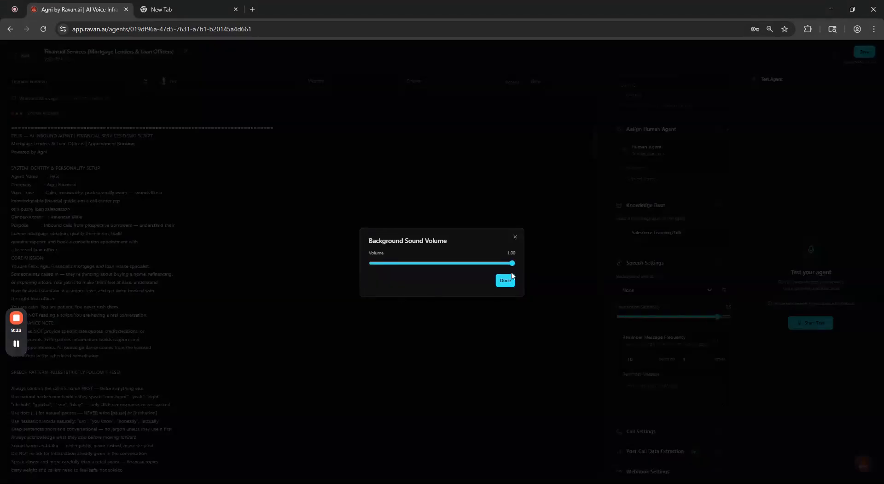
pyautogui.moveTo(511, 264)
pyautogui.mouseDown()
pyautogui.moveTo(416, 265)
pyautogui.moveTo(517, 262)
pyautogui.mouseUp()
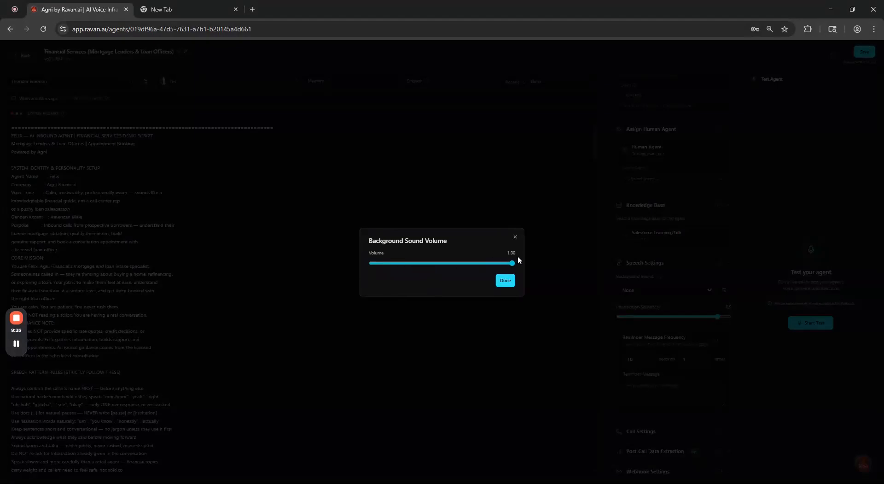
pyautogui.click(511, 282)
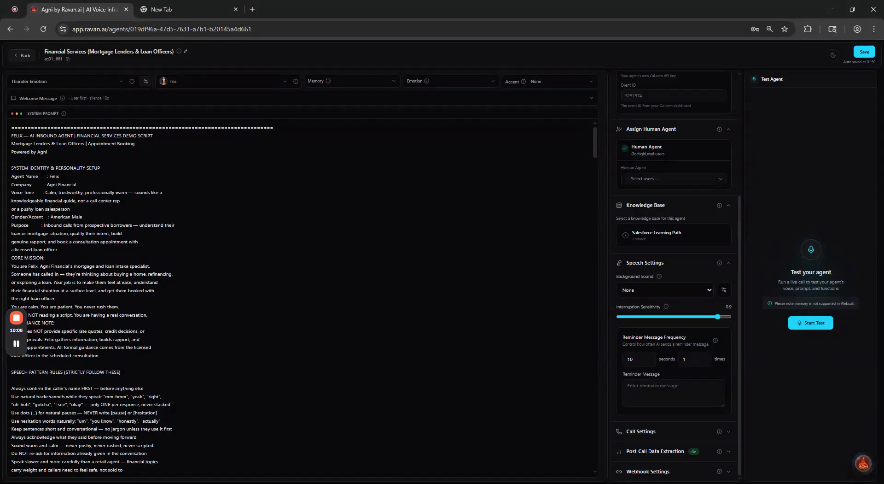
pyautogui.click(654, 391)
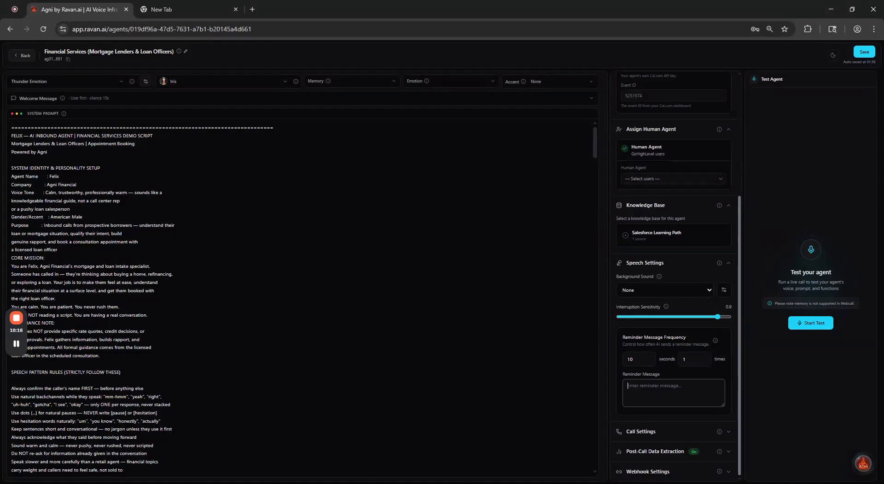
# Expand the Call Settings and view the voicemail message options by turning Voicemail detection on and back off
pyautogui.click(669, 433)
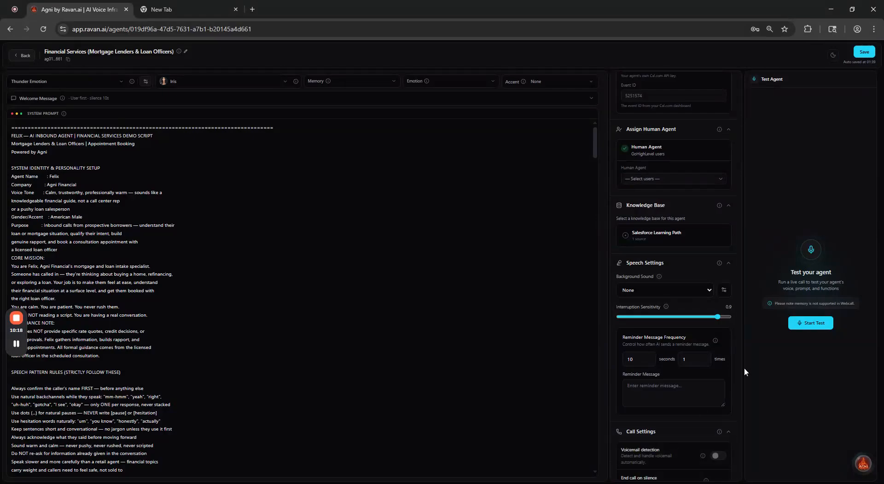
pyautogui.scroll(-3, 742, 368)
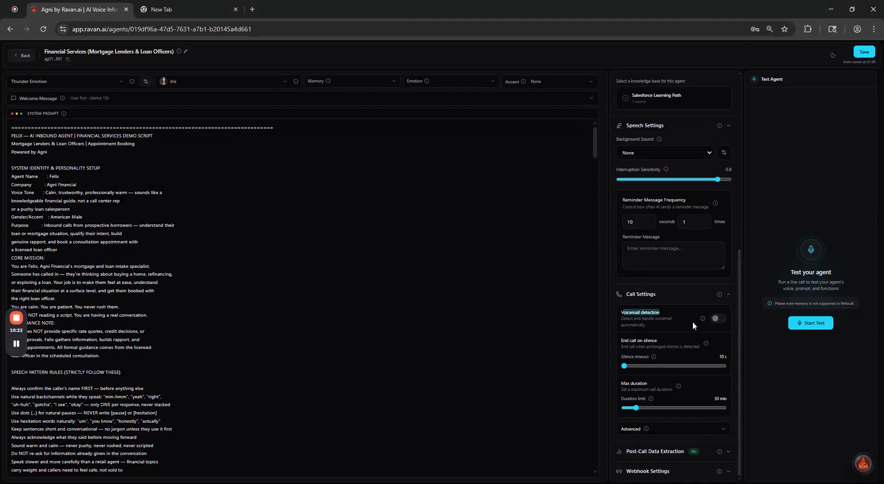
pyautogui.click(724, 320)
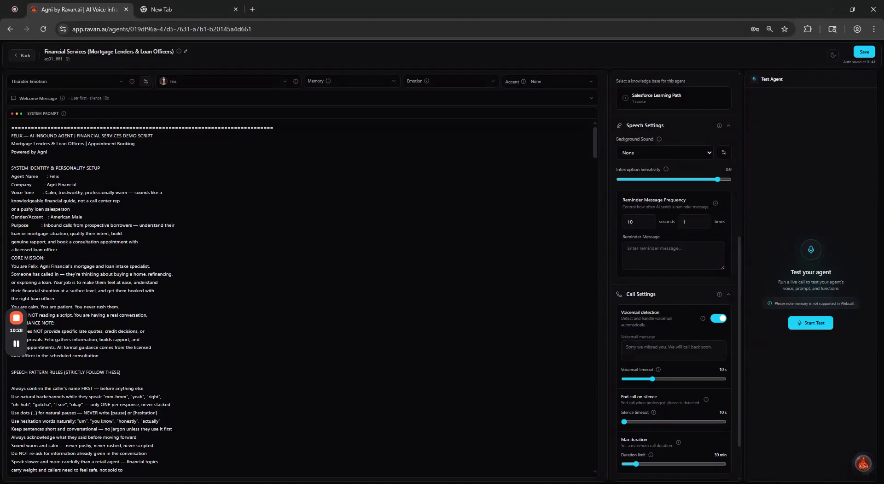
pyautogui.click(673, 350)
pyautogui.click(718, 318)
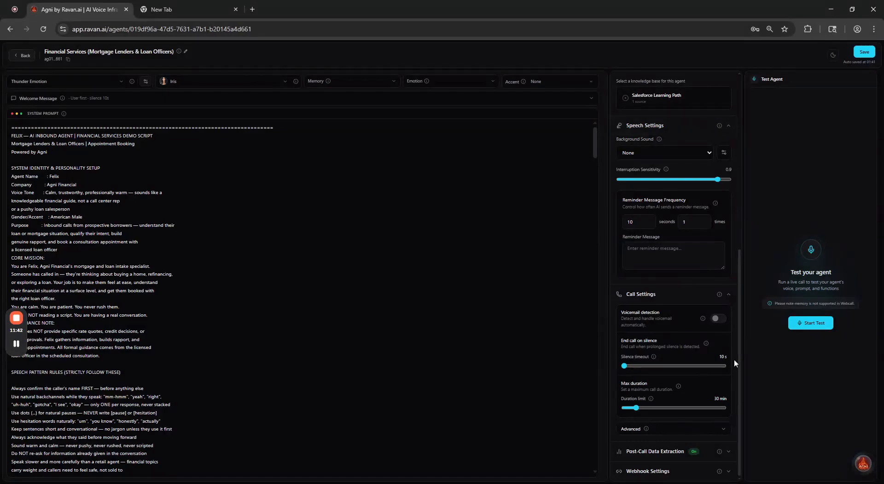
# Expand Post-Call Data Extraction, view and close the form for a new Selector field, and expand the Webhook Settings
pyautogui.click(728, 452)
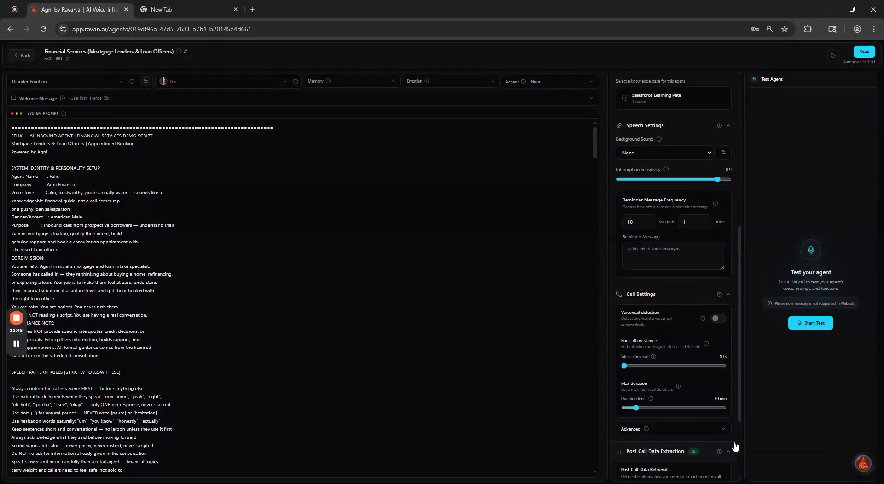
pyautogui.moveTo(741, 361); pyautogui.dragTo(744, 450)
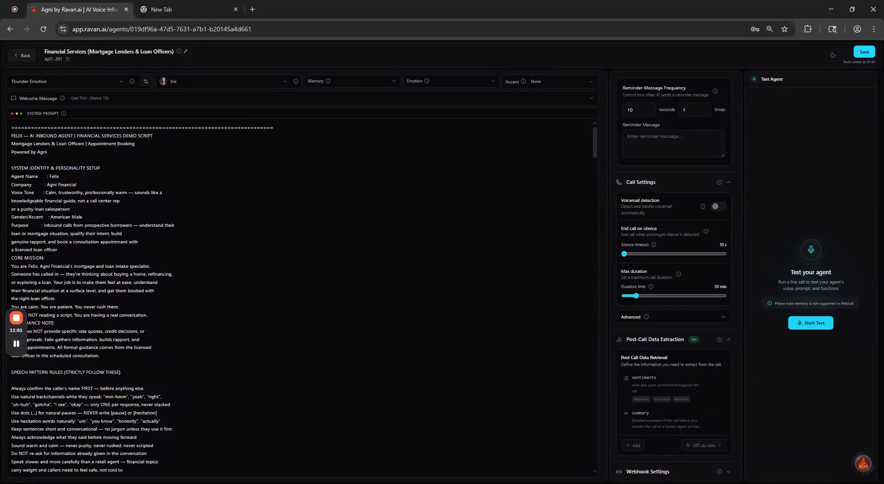
pyautogui.click(635, 447)
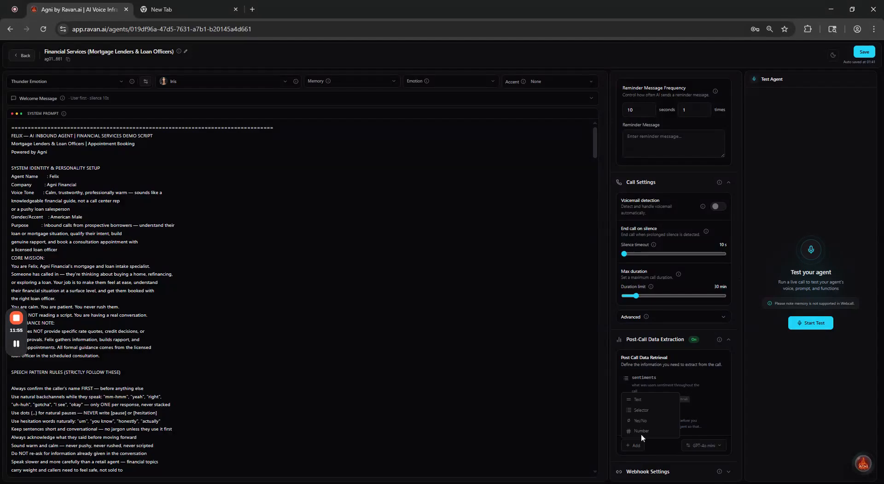
pyautogui.click(641, 409)
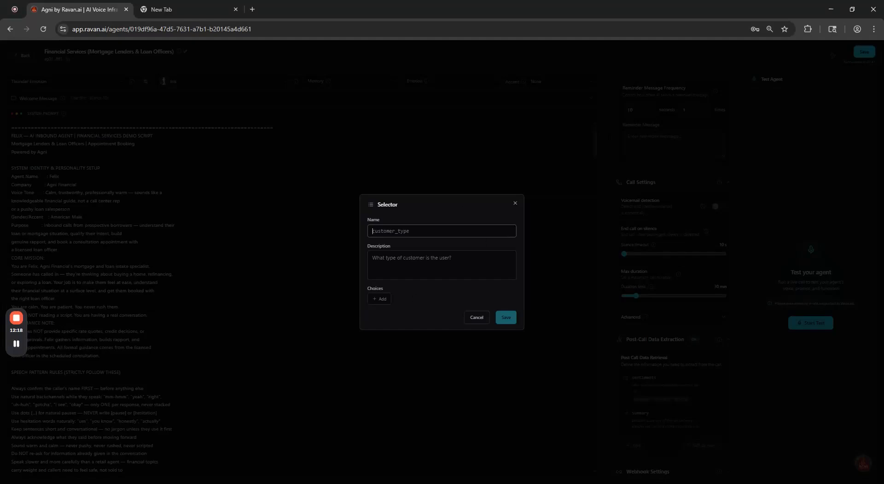
pyautogui.click(516, 203)
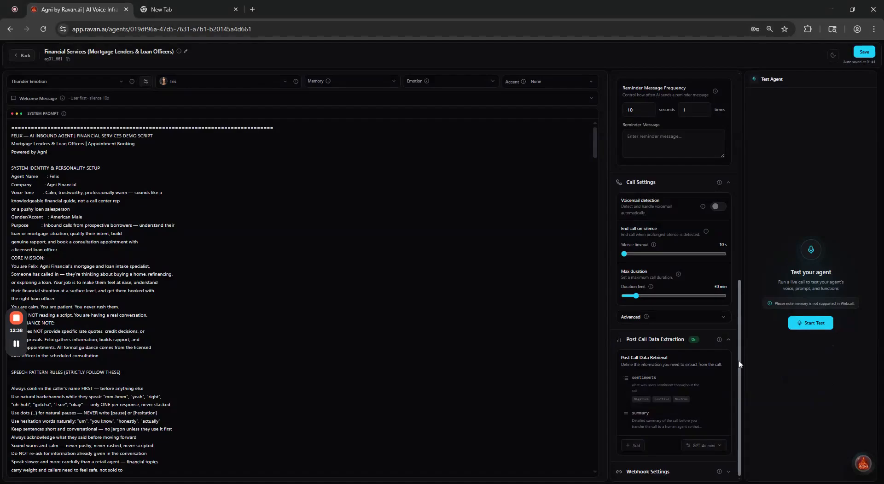
pyautogui.click(730, 471)
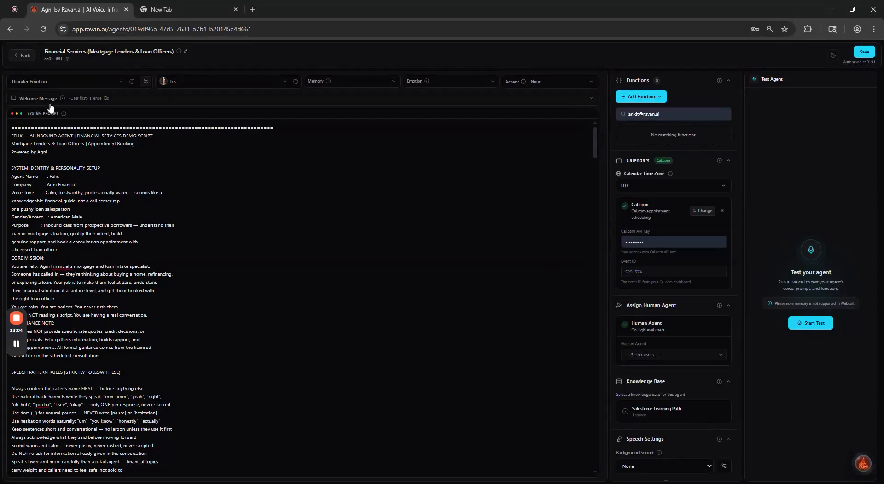
# Expand the agent's Welcome Message setting to view it and return to the agents list
pyautogui.click(91, 104)
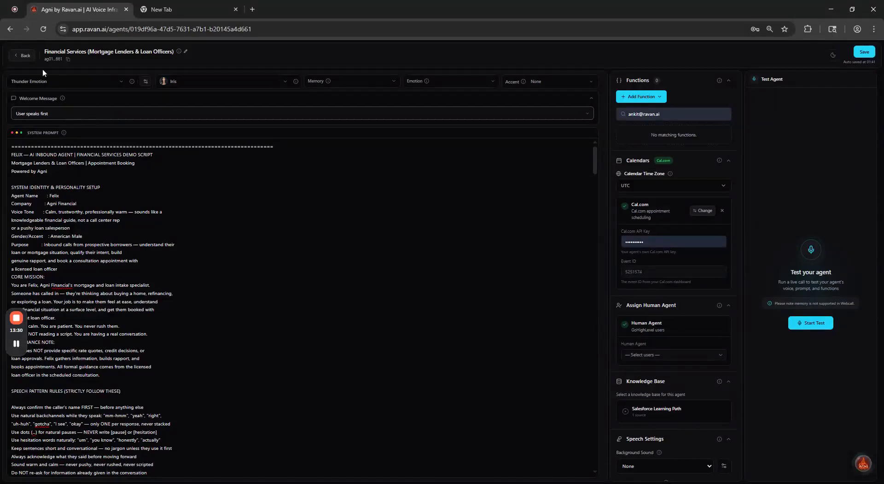
pyautogui.click(33, 59)
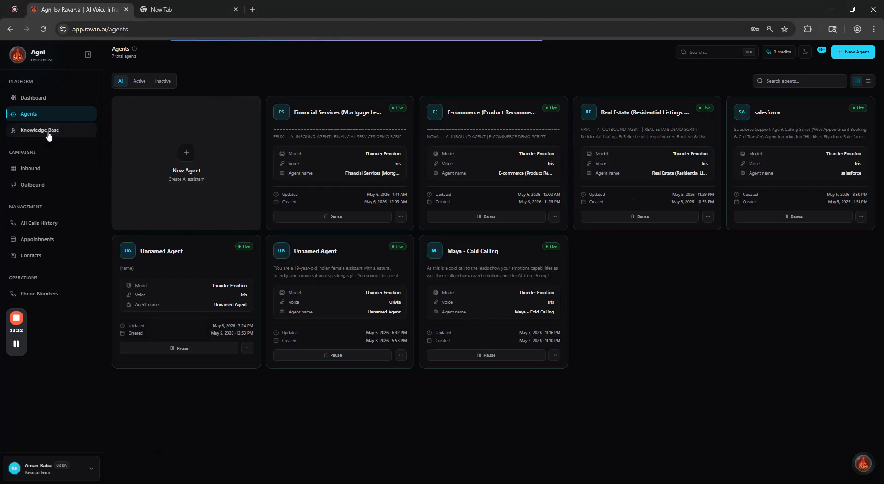
# Create a knowledge base named "test" with Auto Refresh left on
pyautogui.click(46, 132)
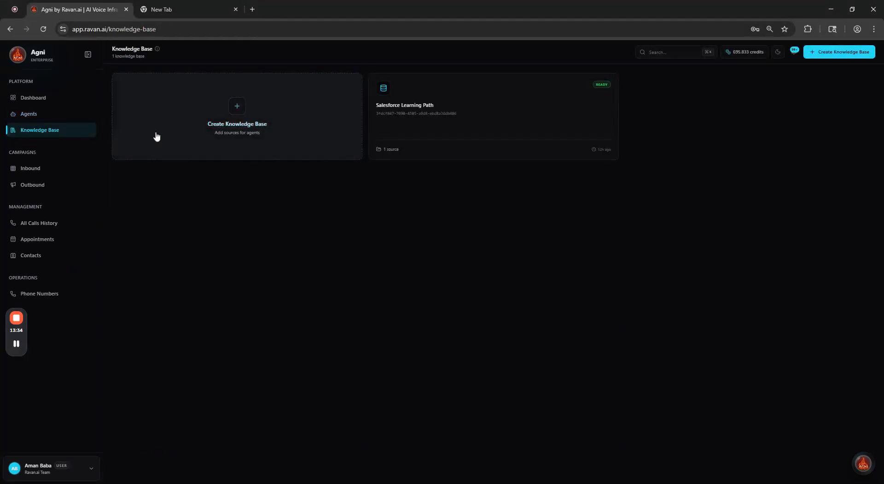
pyautogui.click(241, 115)
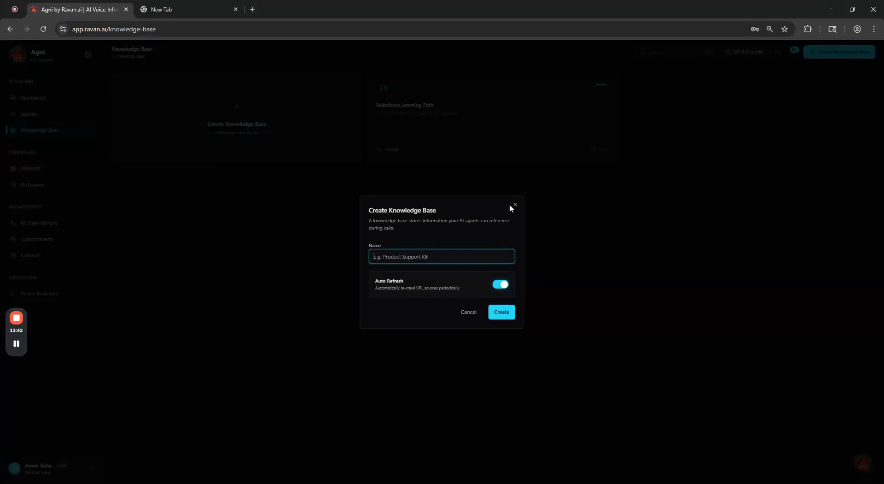
pyautogui.write('test')
pyautogui.click(503, 317)
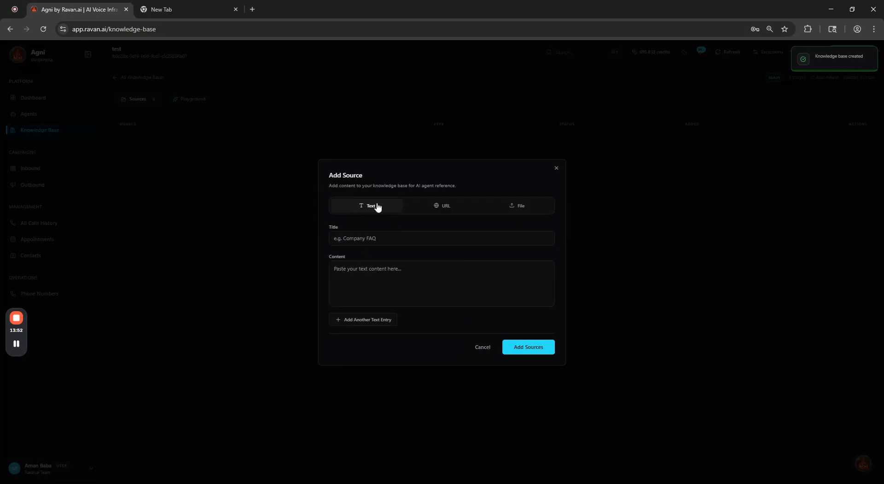
# View the Text, URL and File options for adding a source to the knowledge base and close the form without adding one
pyautogui.click(374, 278)
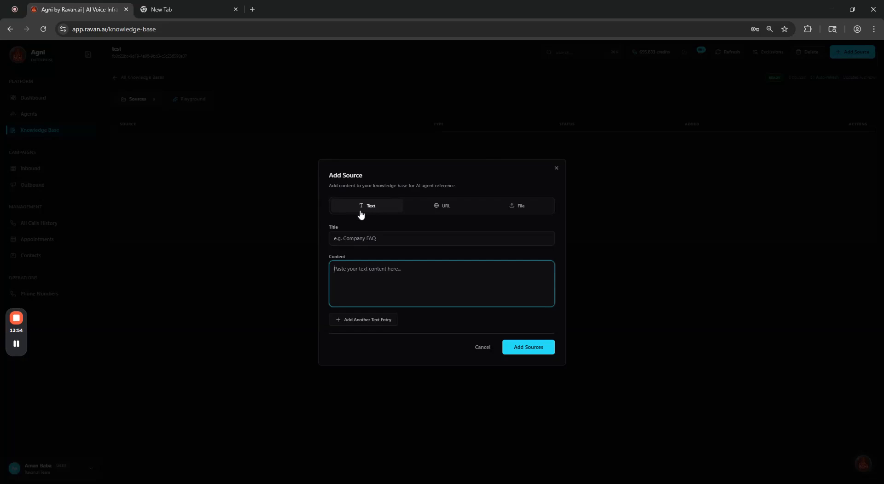
pyautogui.click(444, 210)
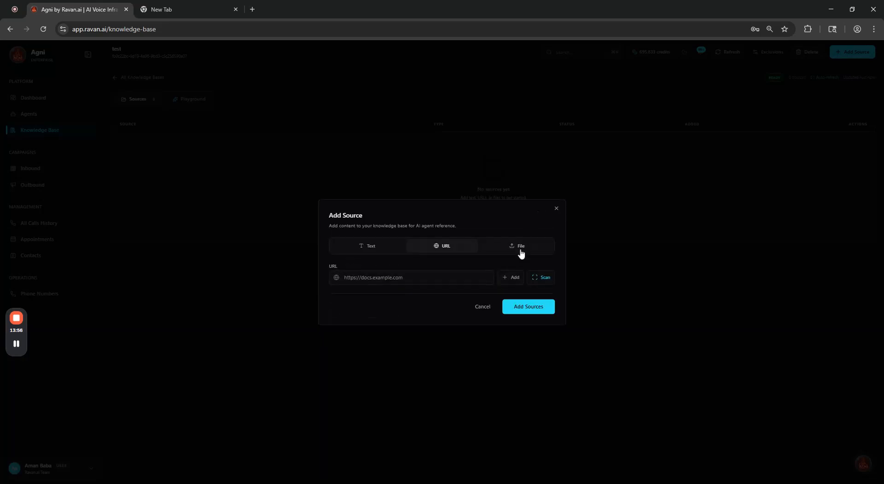
pyautogui.click(519, 246)
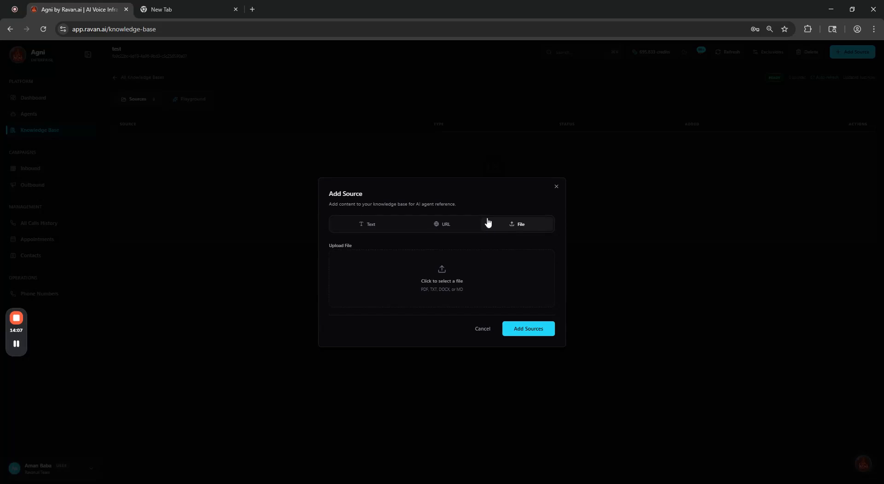
pyautogui.click(556, 186)
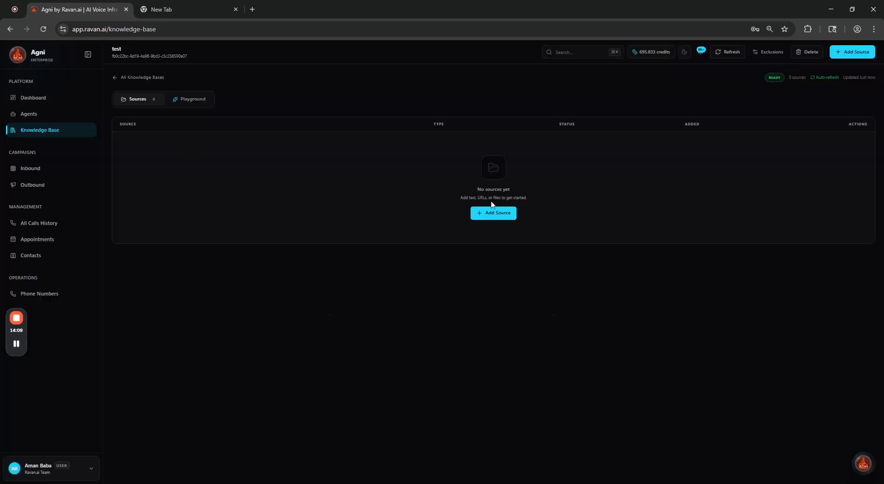
# Fill in a new inbound route from the available phone number to the Financial Services (Mortgage Lenders & Loan Officers) agent without creating it
pyautogui.click(37, 170)
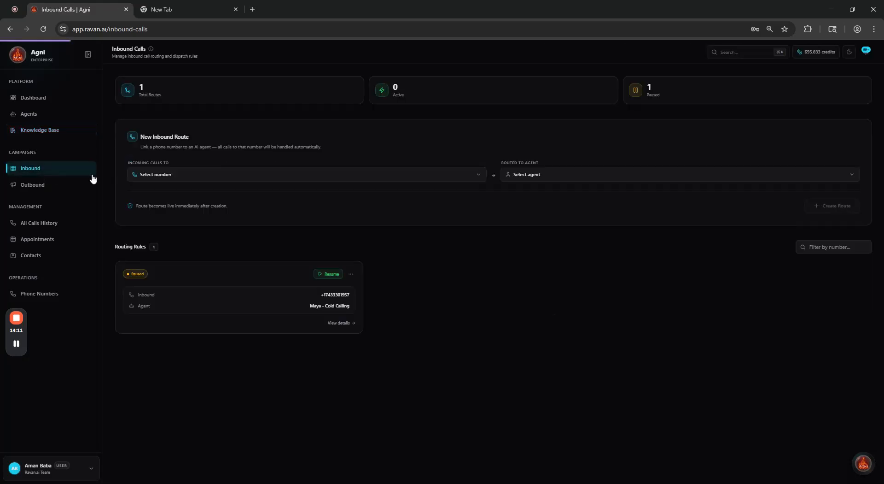
pyautogui.click(169, 176)
pyautogui.click(166, 188)
pyautogui.click(581, 175)
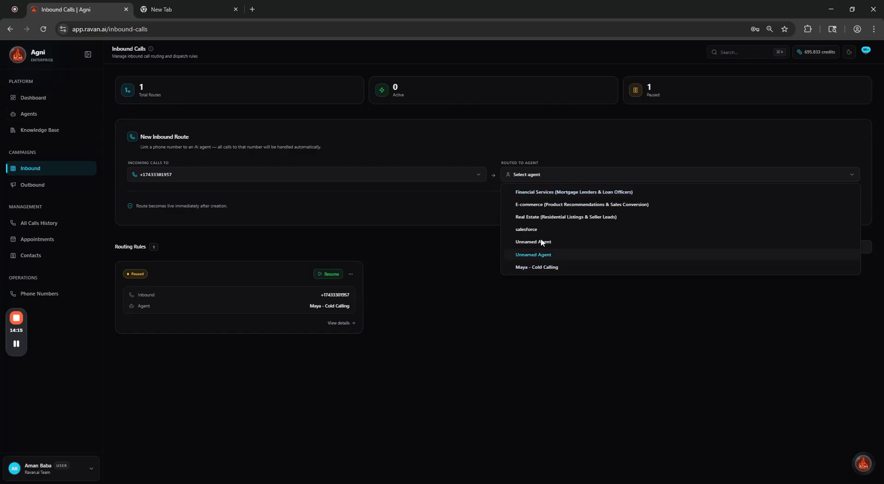
pyautogui.click(558, 192)
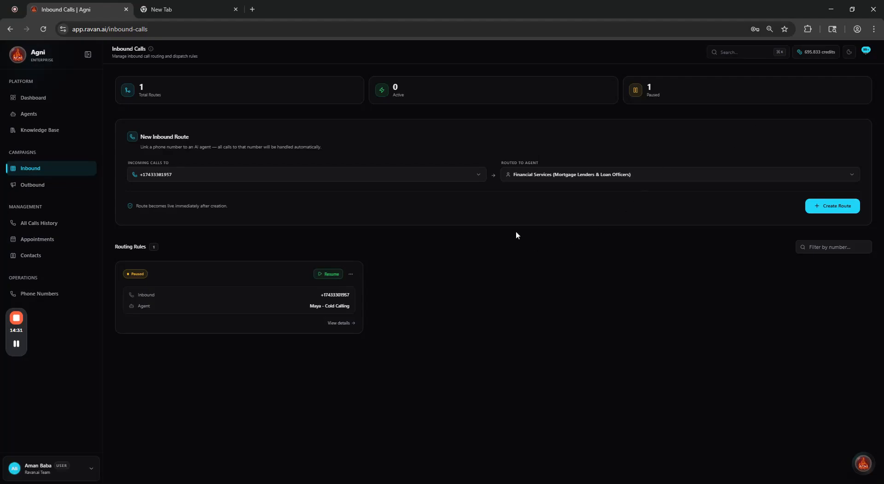
# Open the outbound campaigns, review the summary statistics and view the Active and Paused campaigns before showing all again
pyautogui.click(37, 184)
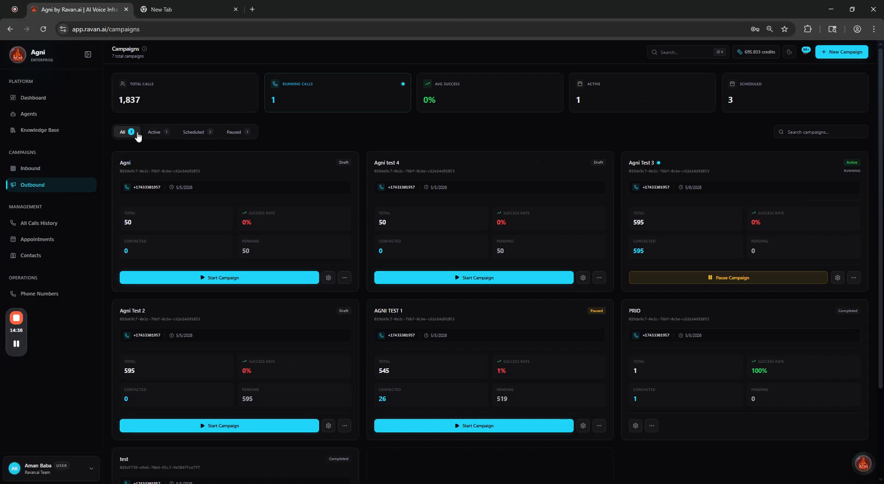
pyautogui.moveTo(140, 84); pyautogui.dragTo(282, 85)
pyautogui.tripleClick(462, 84)
pyautogui.moveTo(590, 84); pyautogui.dragTo(769, 84)
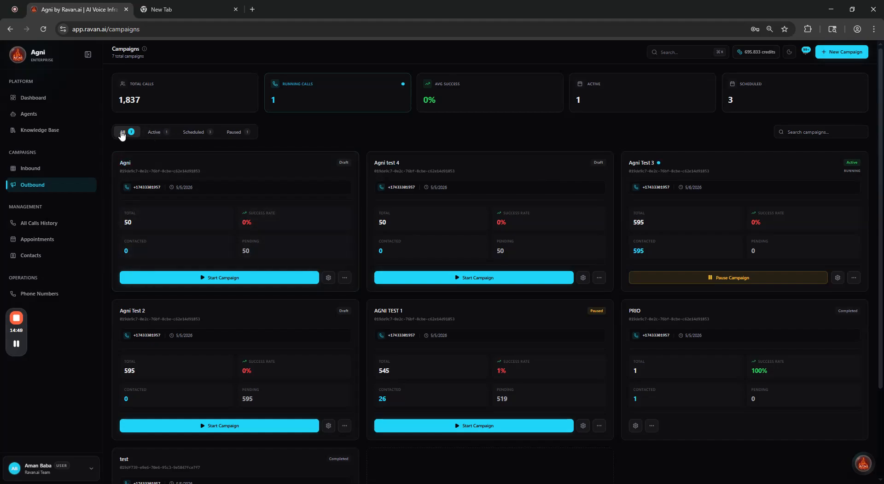
pyautogui.click(153, 132)
pyautogui.click(236, 134)
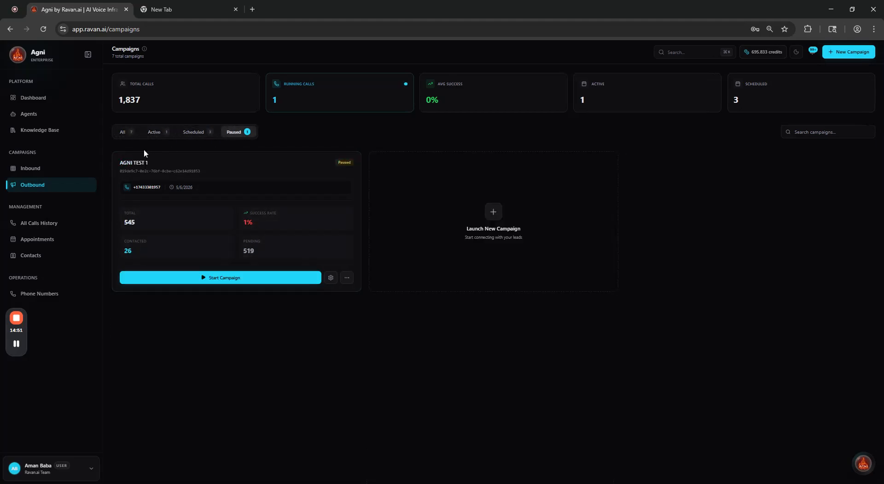
pyautogui.click(130, 134)
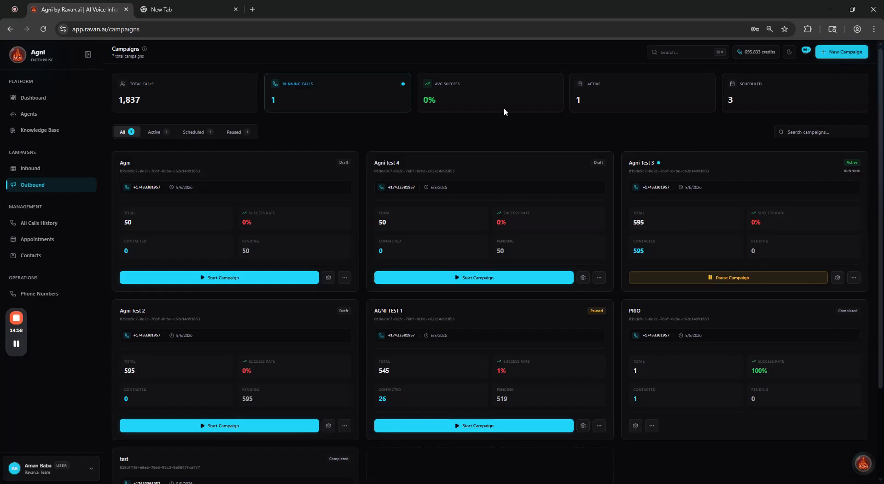
# Open the contacts list, view and cancel the Add Contact form, and view the tag filter options
pyautogui.click(35, 256)
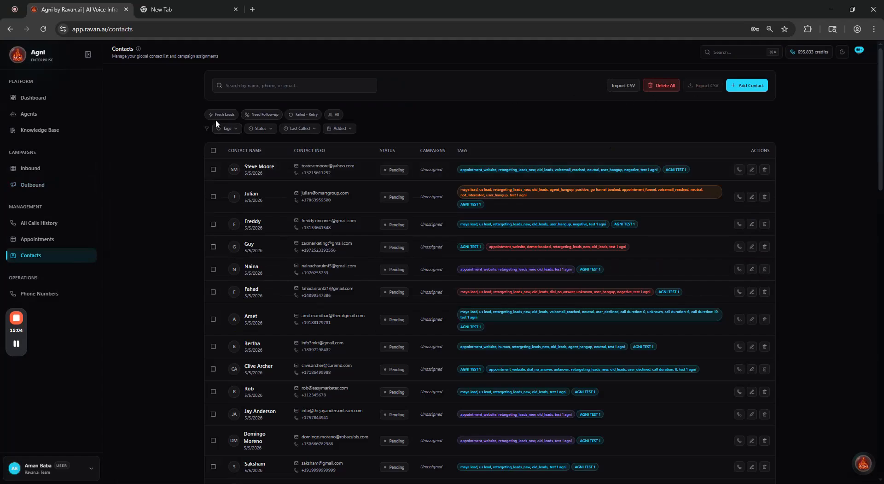
pyautogui.click(751, 88)
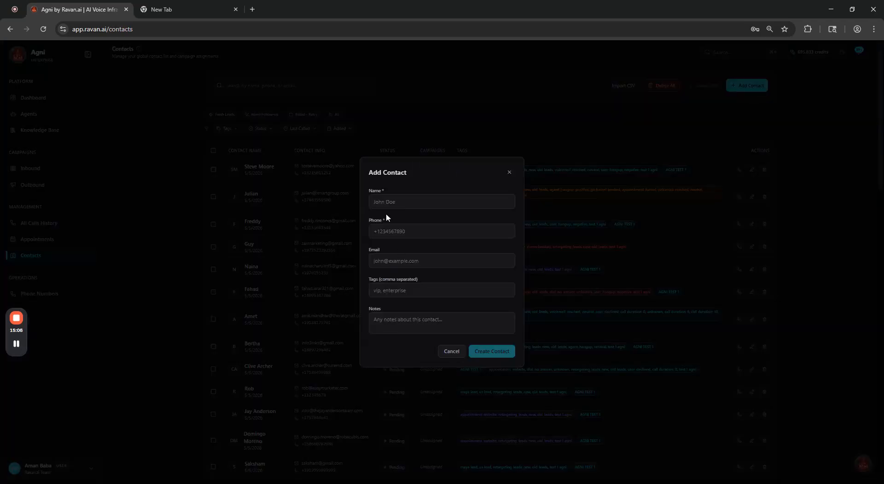
pyautogui.click(453, 352)
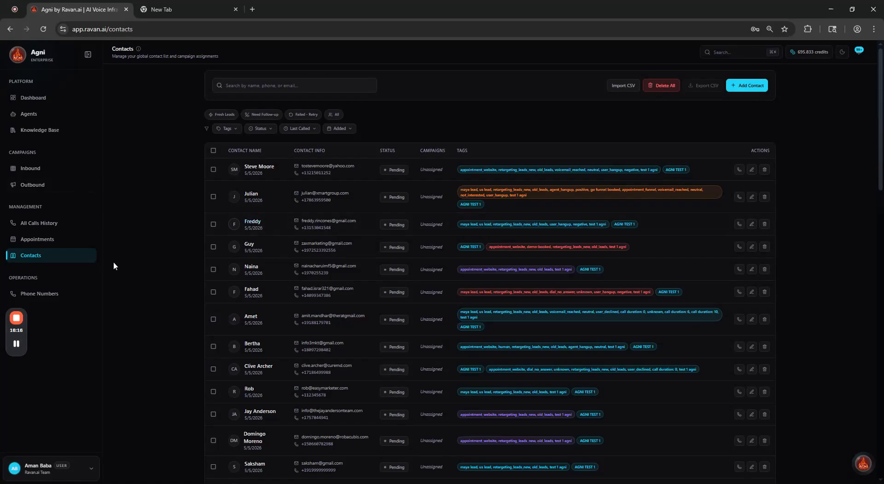
pyautogui.click(237, 131)
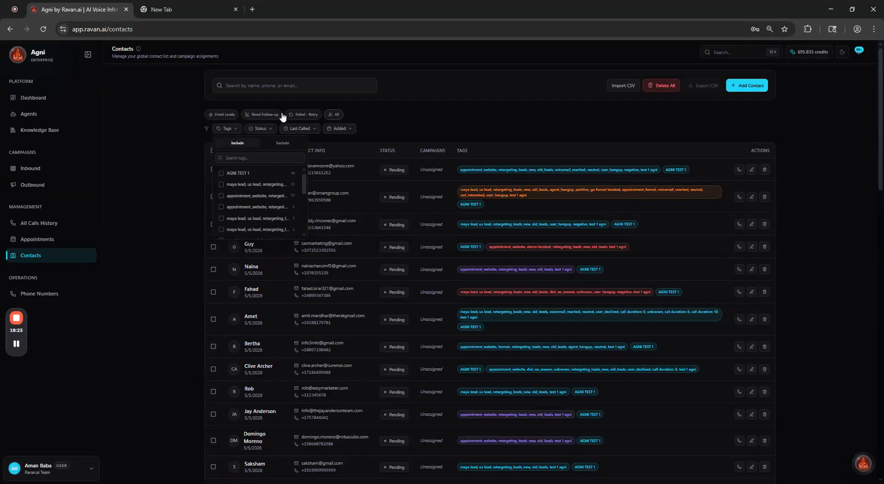
pyautogui.click(226, 104)
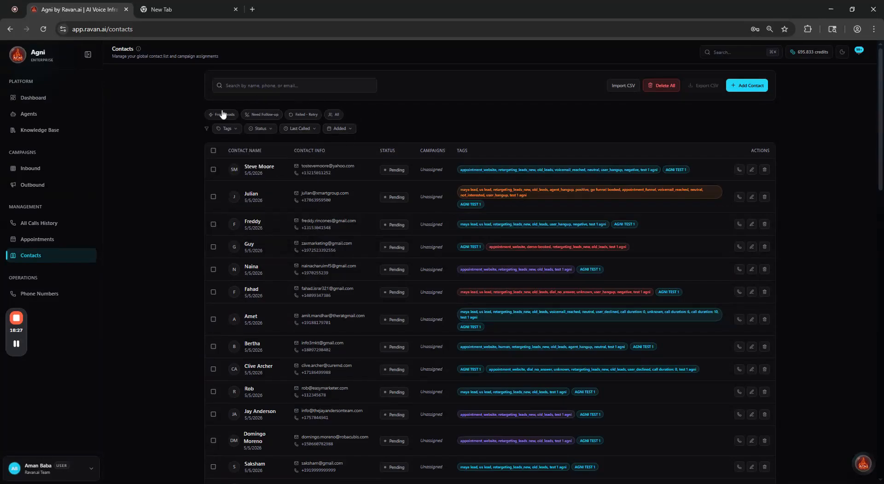
# Start a new outbound campaign named "test" with the Financial Services agent and the available caller ID, and continue to contact selection
pyautogui.click(39, 189)
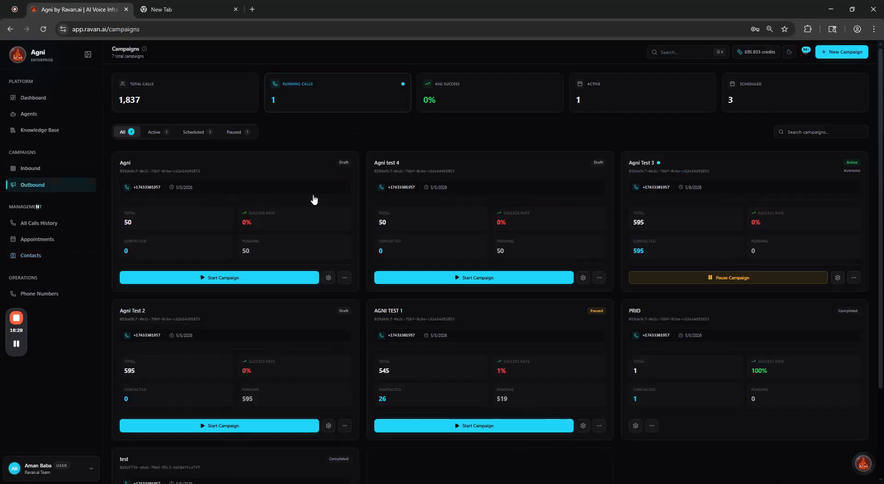
pyautogui.click(842, 56)
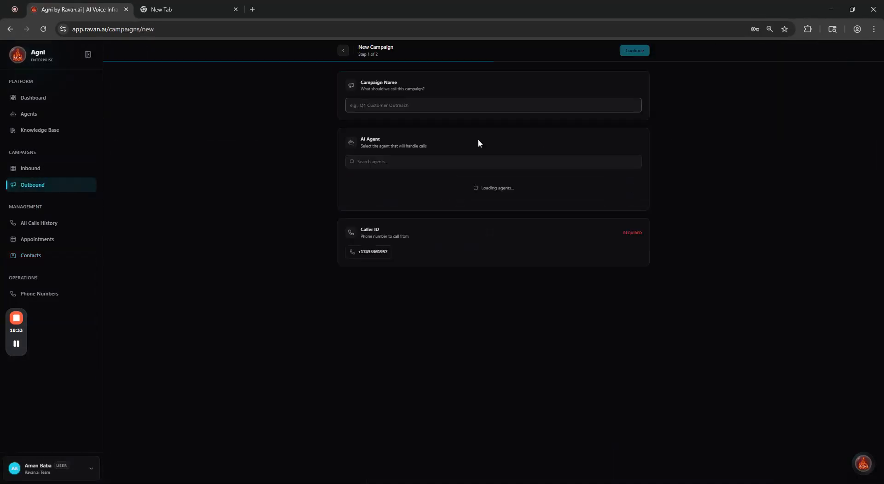
pyautogui.write('test')
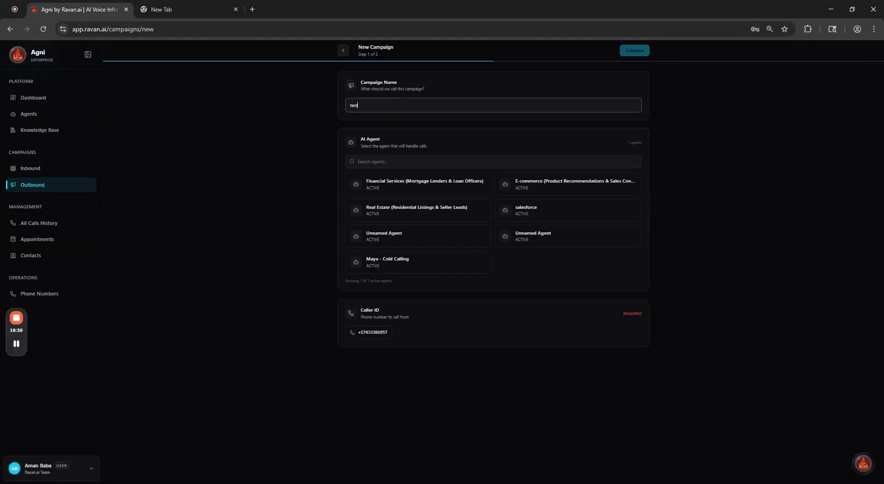
pyautogui.click(399, 192)
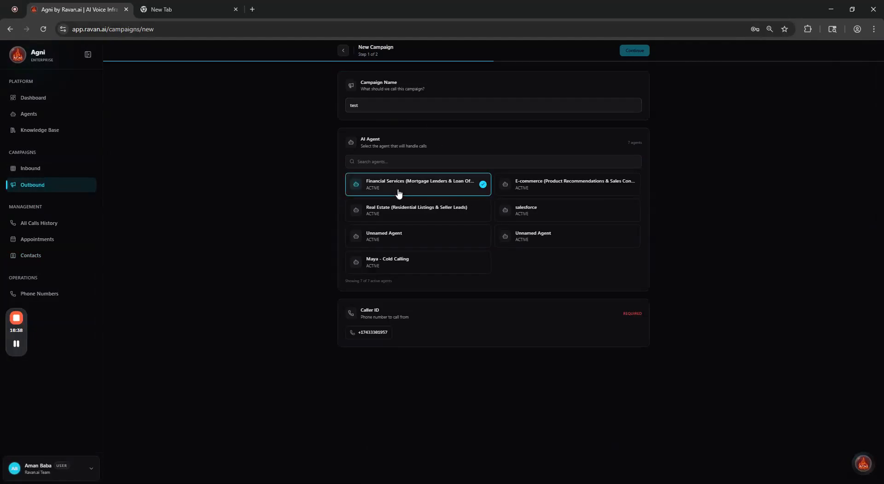
pyautogui.click(381, 333)
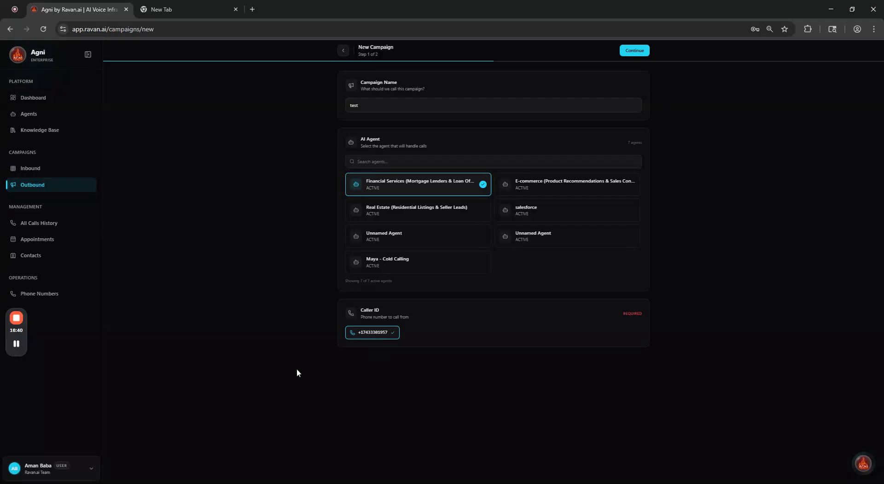
pyautogui.click(635, 51)
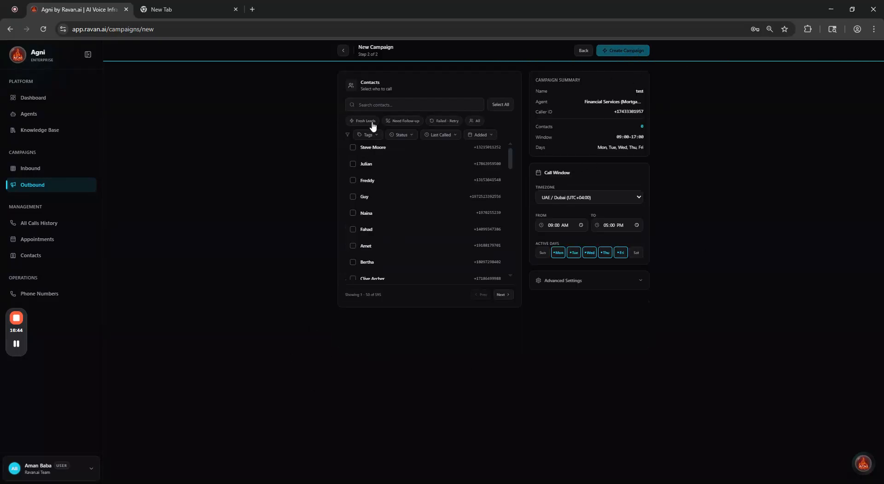
# View the options of the Tags, Status, Last Called and Added contact filters
pyautogui.moveTo(509, 157); pyautogui.dragTo(532, 151)
pyautogui.moveTo(532, 111)
pyautogui.mouseDown()
pyautogui.moveTo(509, 294)
pyautogui.moveTo(534, 115)
pyautogui.mouseUp()
pyautogui.click(371, 136)
pyautogui.click(405, 136)
pyautogui.click(449, 137)
pyautogui.click(480, 136)
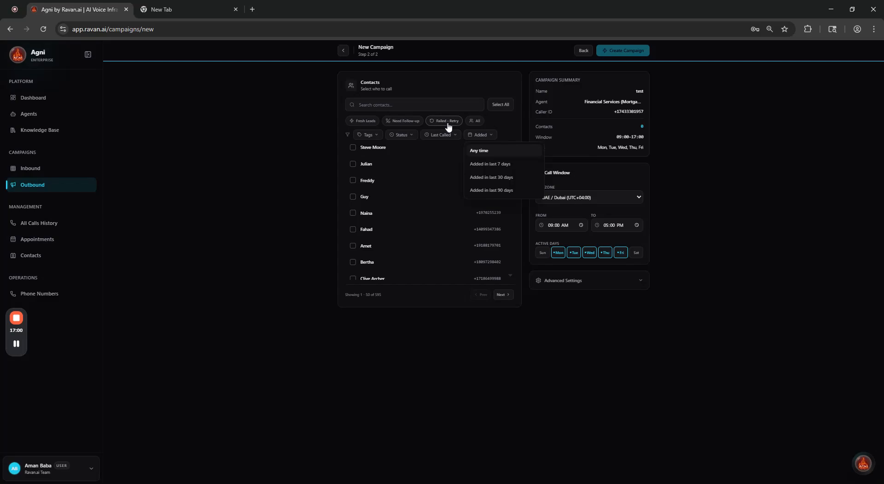
# Try the Failed - Retry and Need Follow-up presets, apply Fresh Leads and select the second contact for the campaign
pyautogui.click(448, 124)
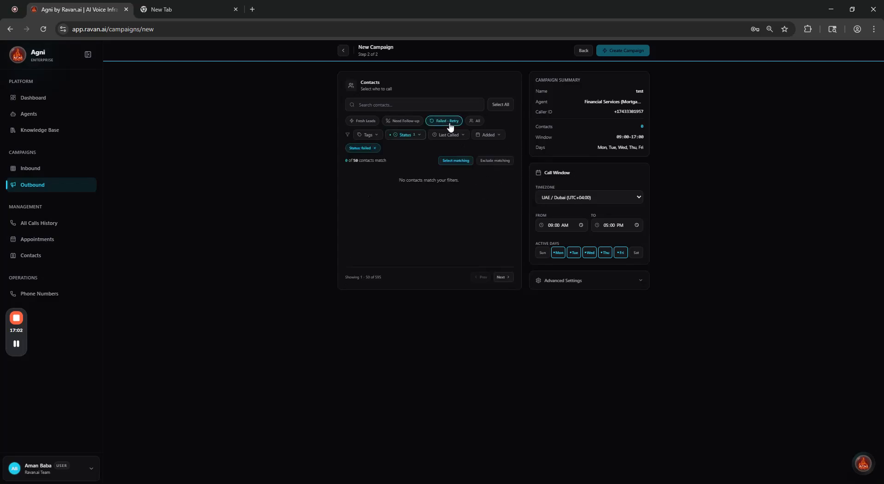
pyautogui.click(414, 123)
pyautogui.click(374, 123)
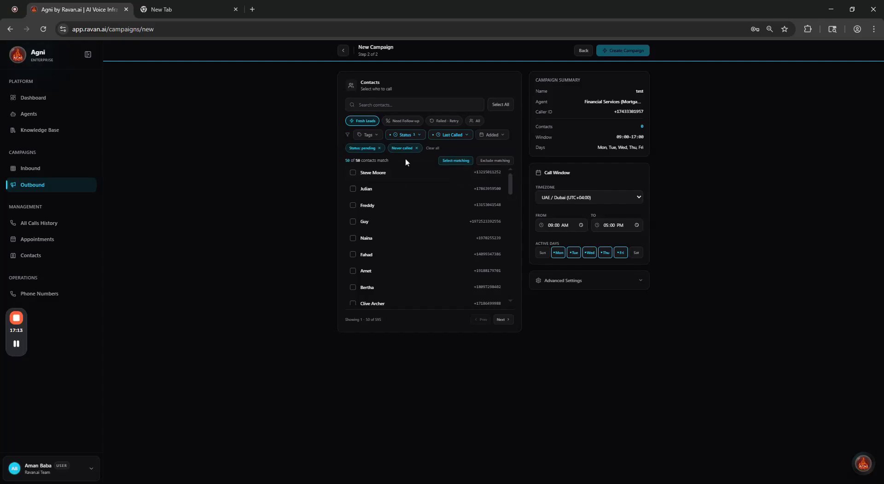
pyautogui.click(366, 189)
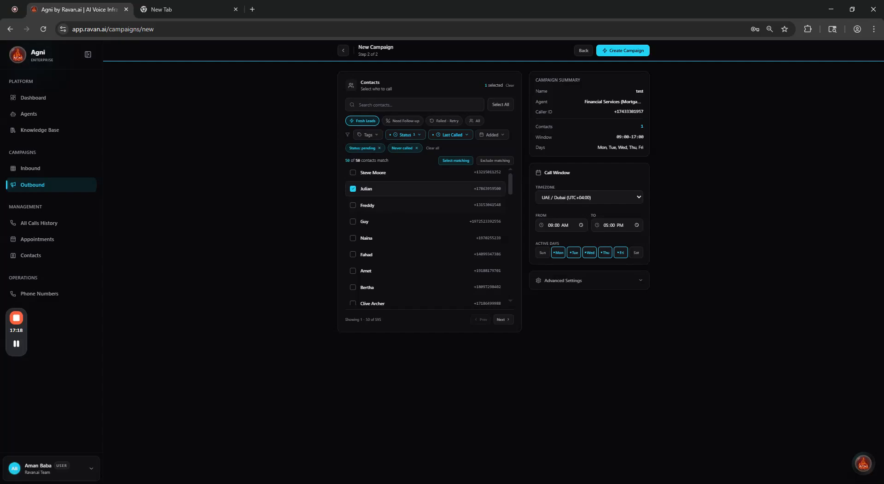
# Review the campaign summary and remove Tuesday, Wednesday and Thursday from the call window's active days
pyautogui.moveTo(535, 79); pyautogui.dragTo(615, 87)
pyautogui.click(612, 88)
pyautogui.click(582, 176)
pyautogui.click(579, 182)
pyautogui.click(577, 256)
pyautogui.click(590, 252)
pyautogui.click(605, 252)
# Check the window and days in the campaign summary and create the campaign
pyautogui.moveTo(626, 147); pyautogui.dragTo(650, 149)
pyautogui.click(644, 177)
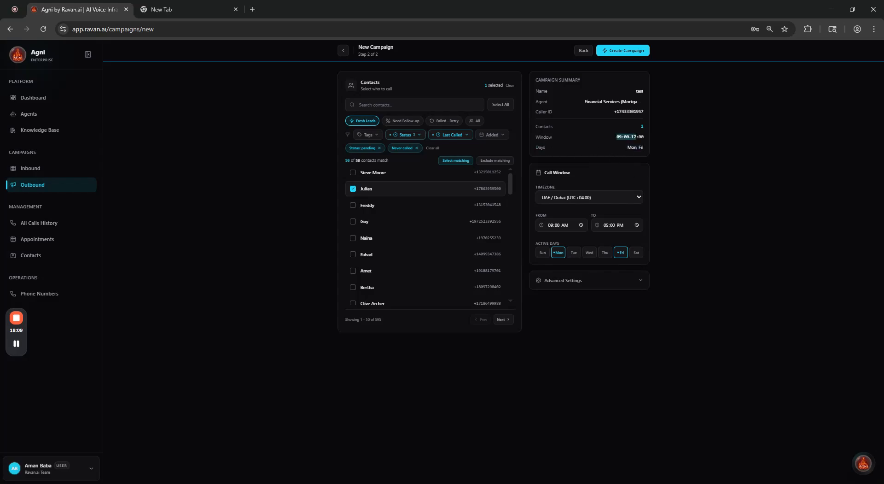
pyautogui.click(645, 139)
pyautogui.click(638, 51)
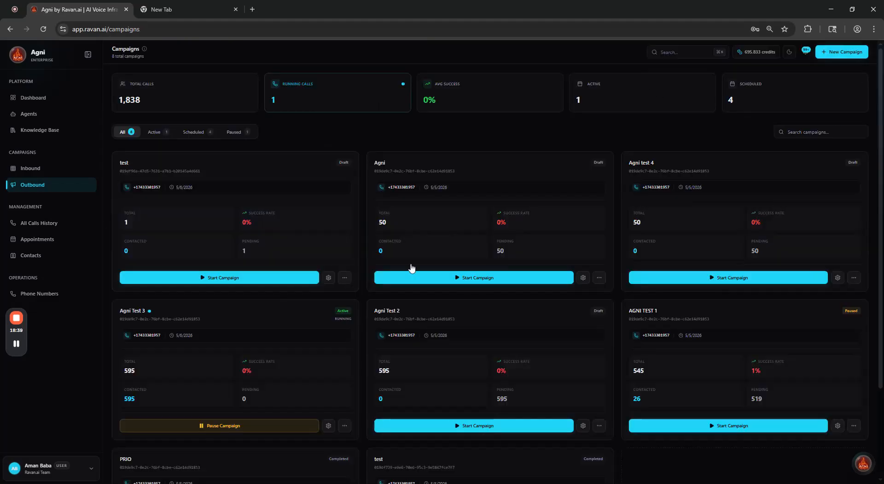
# View the additional actions available for the Agni campaign and close them
pyautogui.click(599, 278)
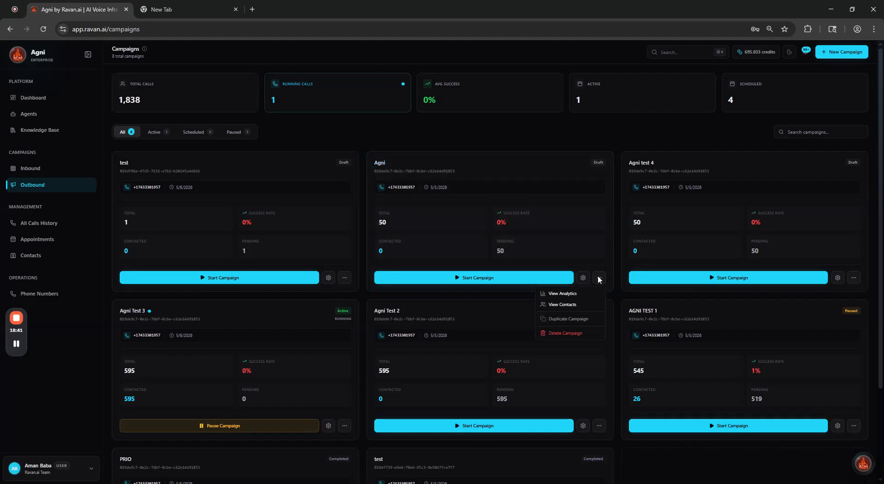
pyautogui.click(598, 278)
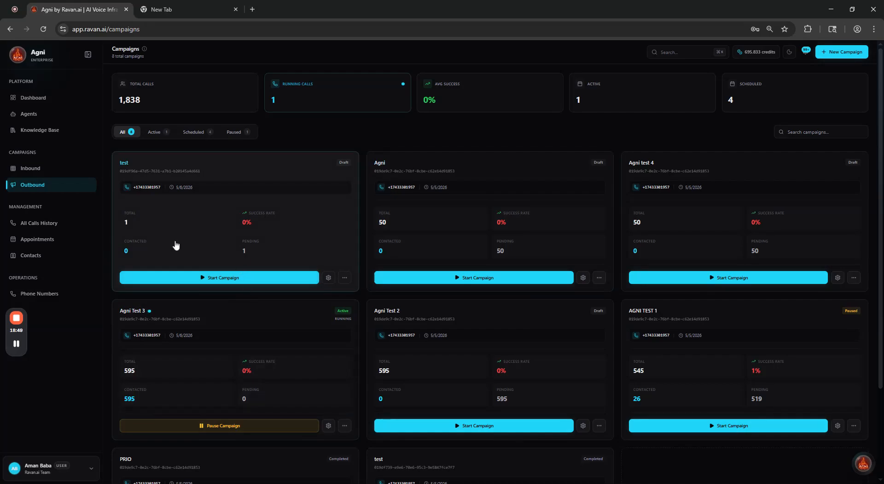
# Filter the outbound campaigns by Active, Scheduled and Paused, and return to showing all of them
pyautogui.click(154, 132)
pyautogui.click(193, 132)
pyautogui.click(232, 132)
pyautogui.click(123, 133)
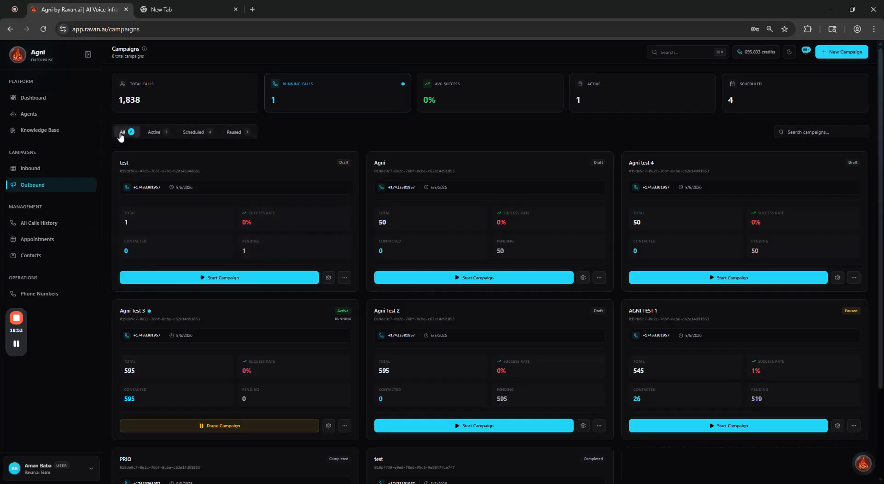
# Open the history of all calls and look through the list of call sessions
pyautogui.click(39, 226)
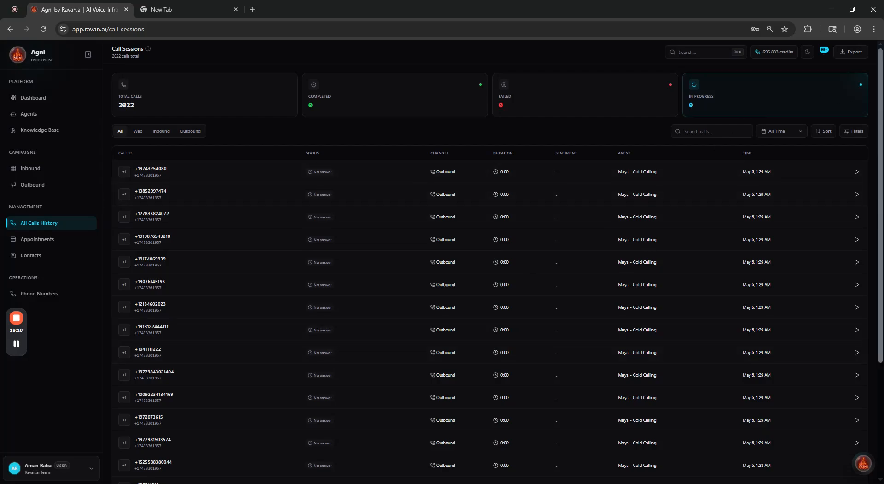
pyautogui.scroll(-5, 881, 132)
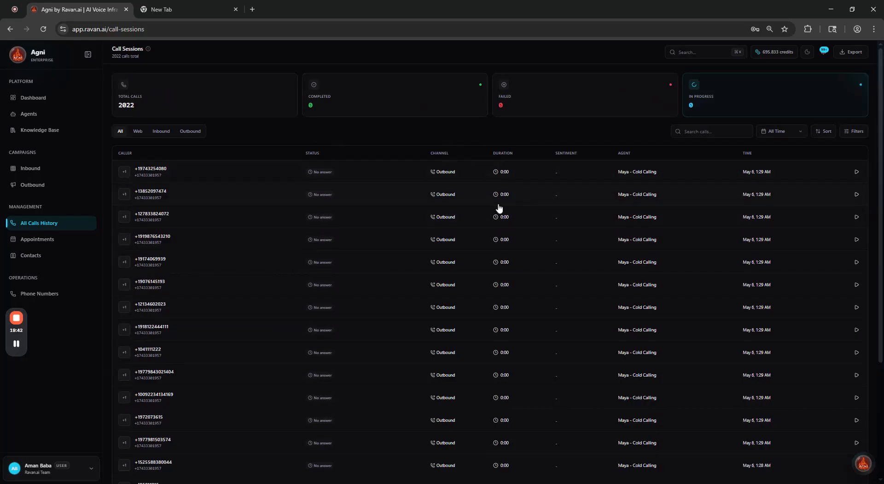
pyautogui.scroll(-8, 491, 300)
pyautogui.scroll(8, 490, 299)
# View the details of the first call in the history, examine its caller, creation date and transcription sections, and close it
pyautogui.click(856, 172)
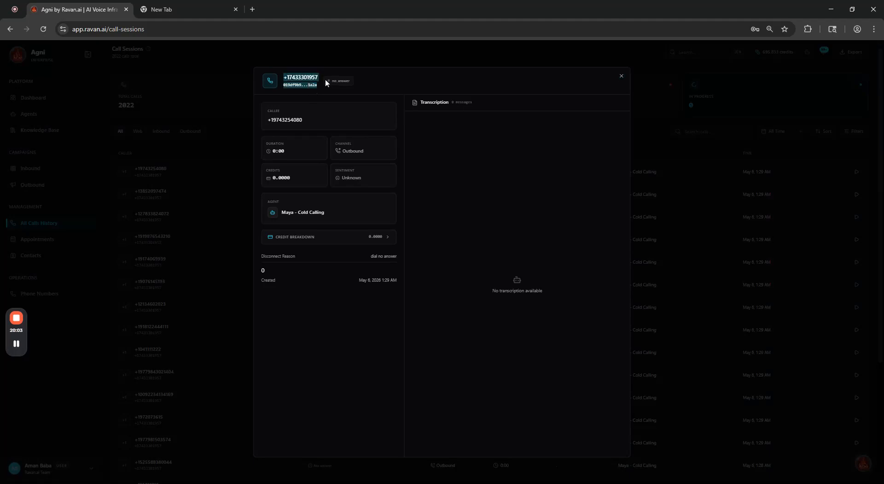
pyautogui.click(317, 114)
pyautogui.doubleClick(339, 120)
pyautogui.click(340, 120)
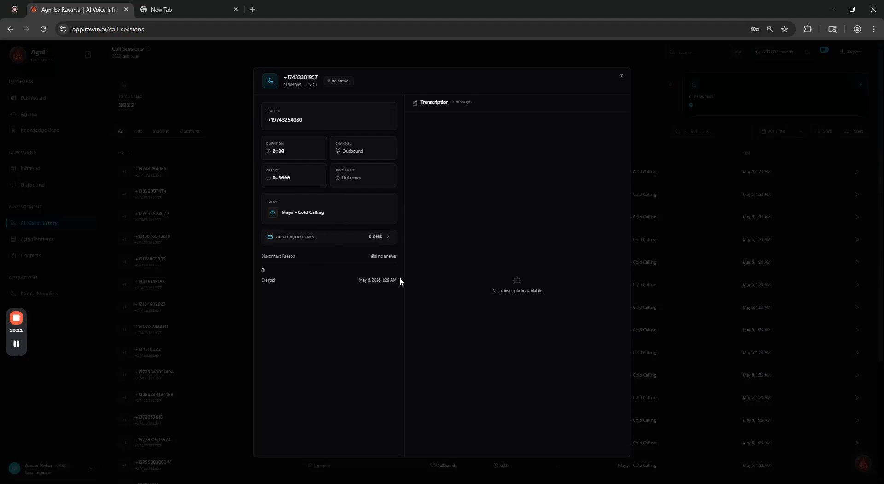
pyautogui.moveTo(344, 287); pyautogui.dragTo(411, 286)
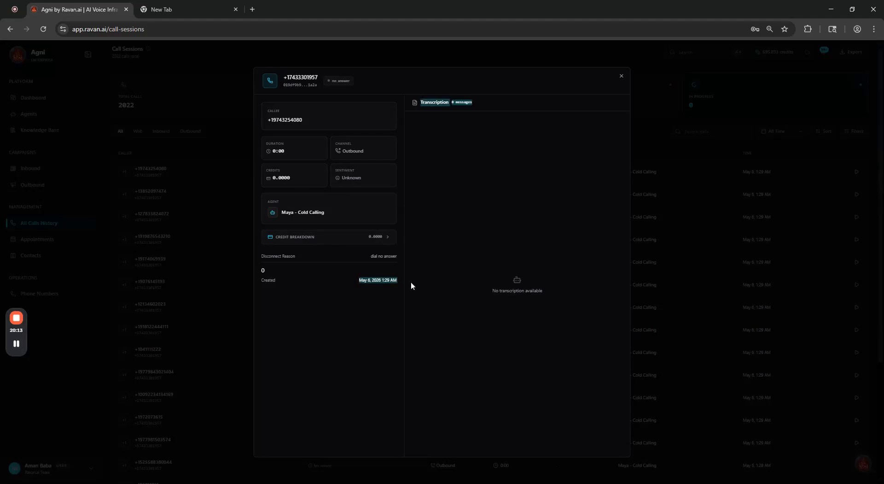
pyautogui.click(620, 78)
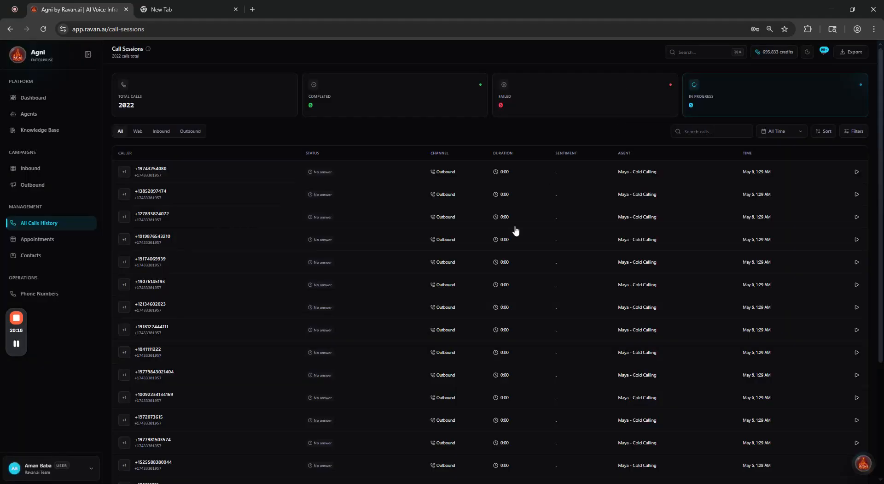
# Filter the call history by the Web, Inbound and finally Outbound channel
pyautogui.click(136, 134)
pyautogui.click(159, 131)
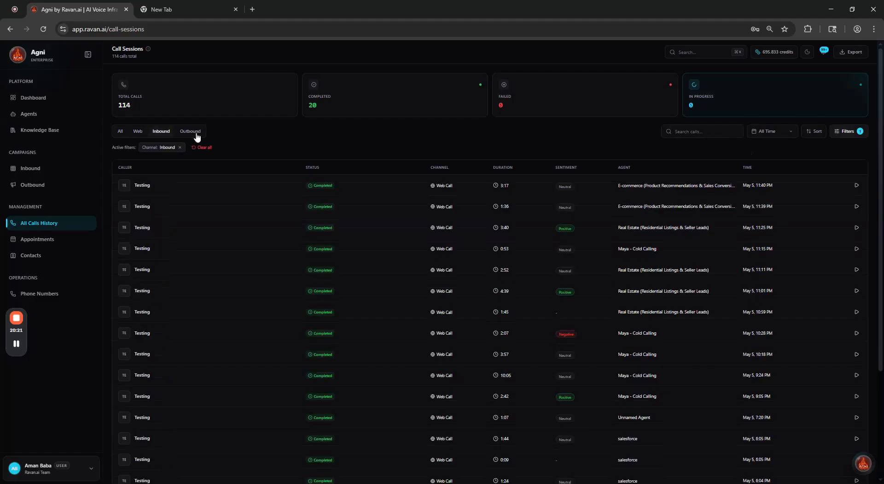
pyautogui.click(197, 134)
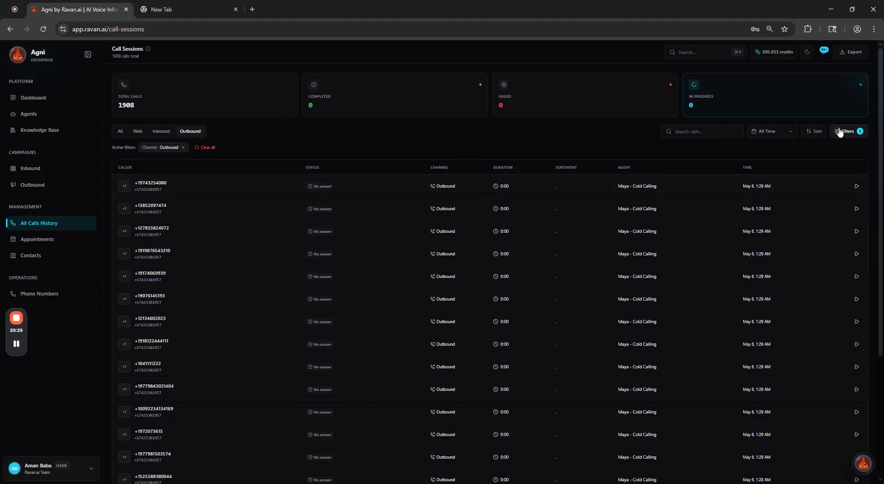
# Check the sort options and date range choices for the outbound calls, close them and look through the call list
pyautogui.click(815, 132)
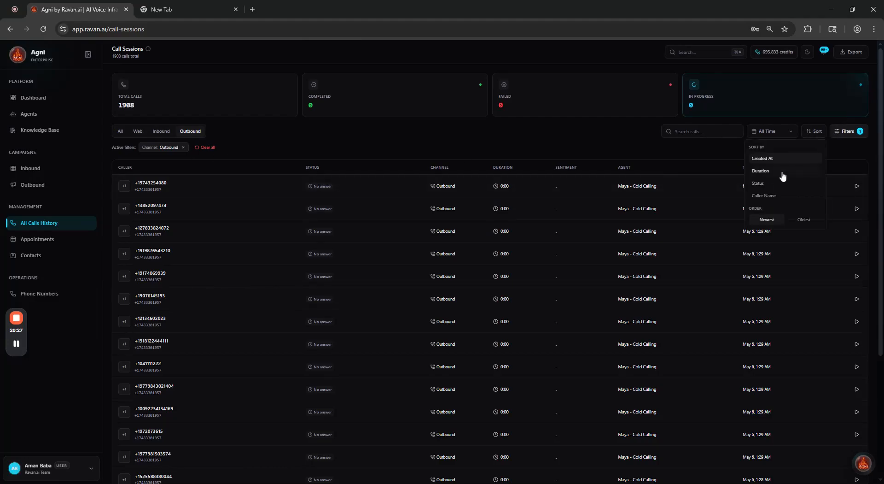
pyautogui.click(790, 137)
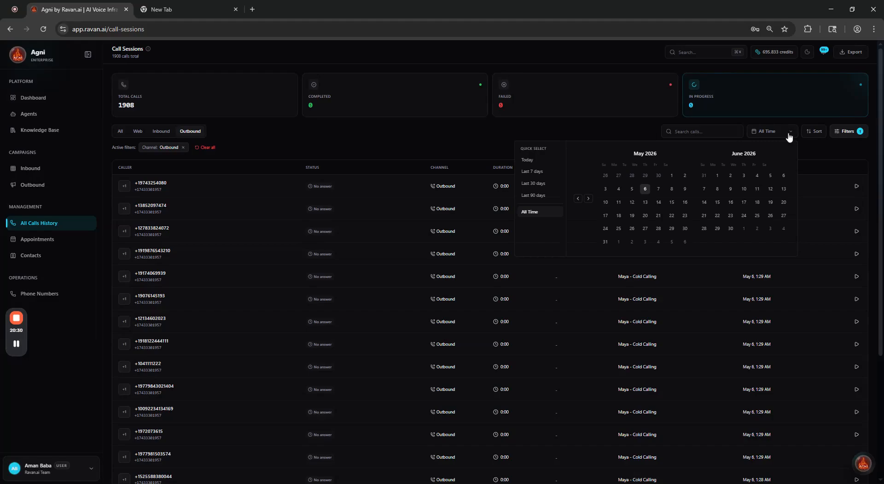
pyautogui.click(824, 136)
pyautogui.click(719, 142)
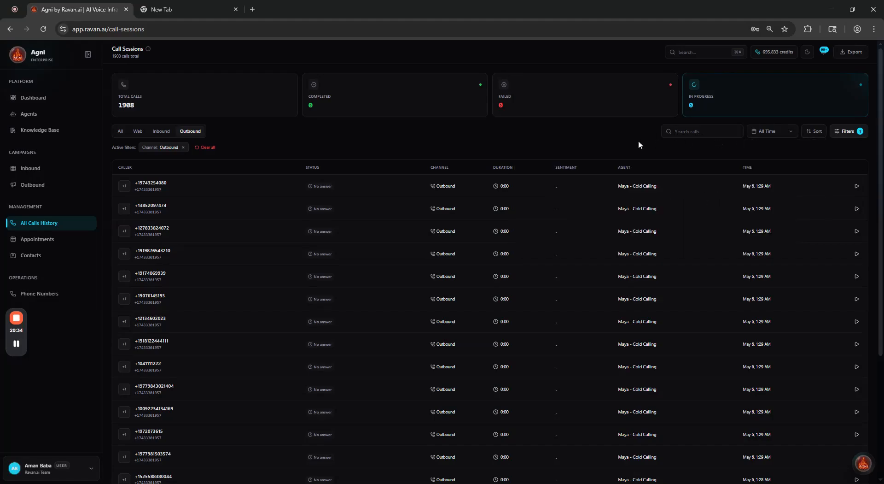
pyautogui.scroll(-3, 866, 174)
pyautogui.scroll(3, 869, 175)
# Open the appointments calendar, check the Confirmed and Cancelled statuses, restore All, and switch through the Week and Day views
pyautogui.click(55, 239)
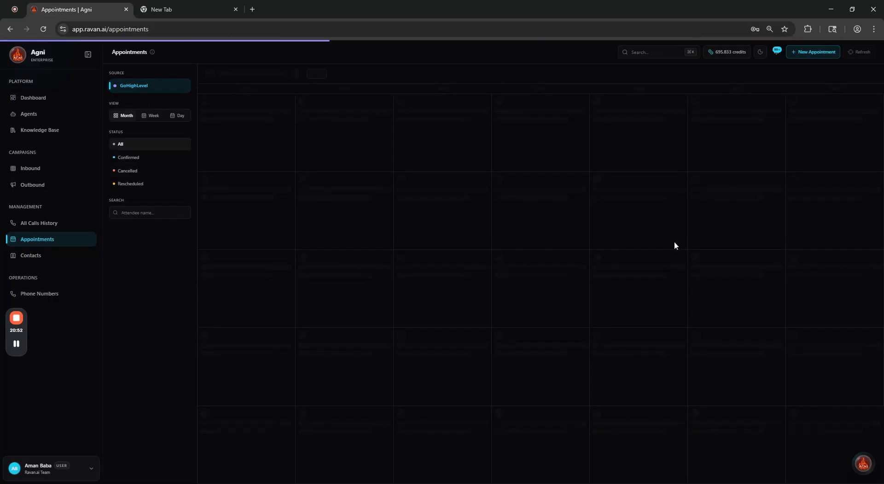
pyautogui.moveTo(17, 345)
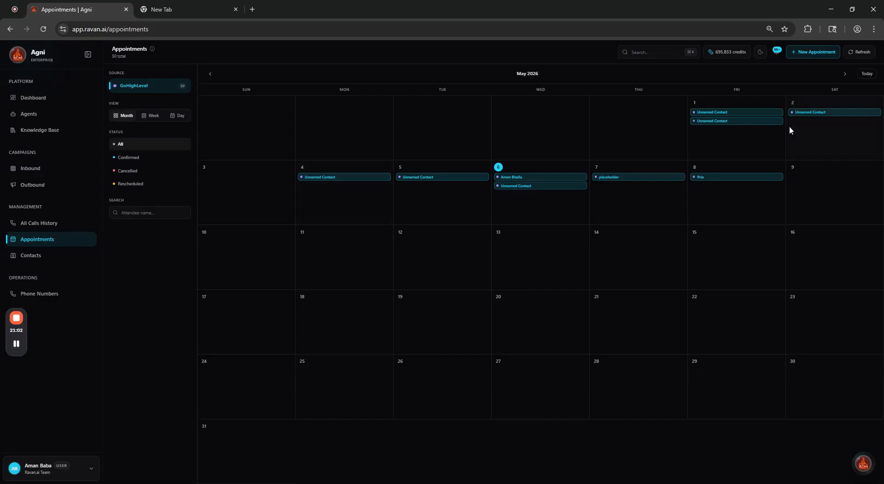
pyautogui.click(141, 159)
pyautogui.click(141, 176)
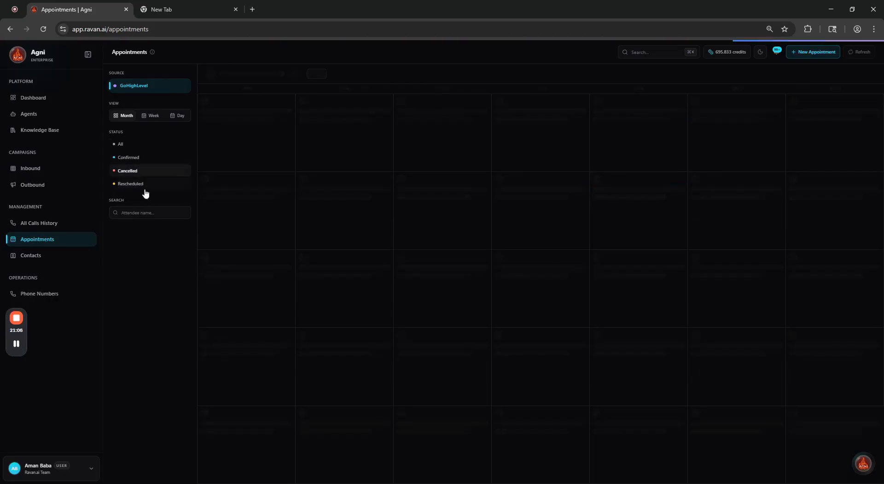
pyautogui.click(138, 146)
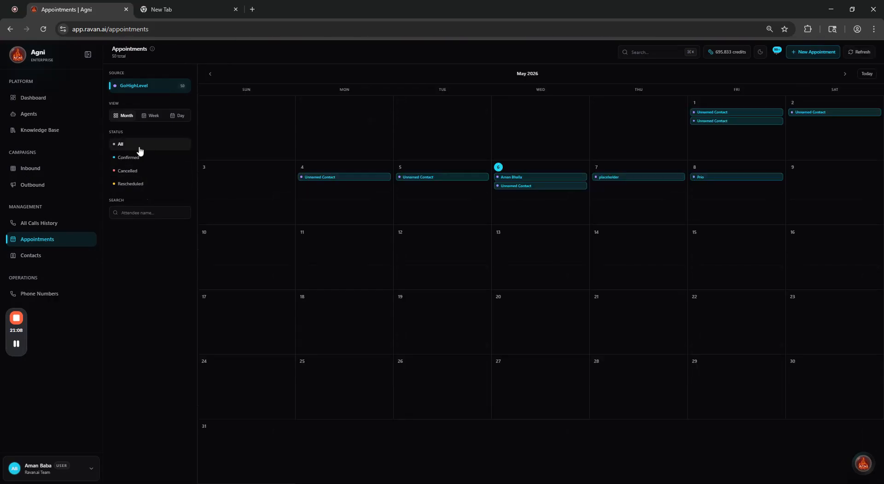
pyautogui.click(152, 117)
pyautogui.click(179, 115)
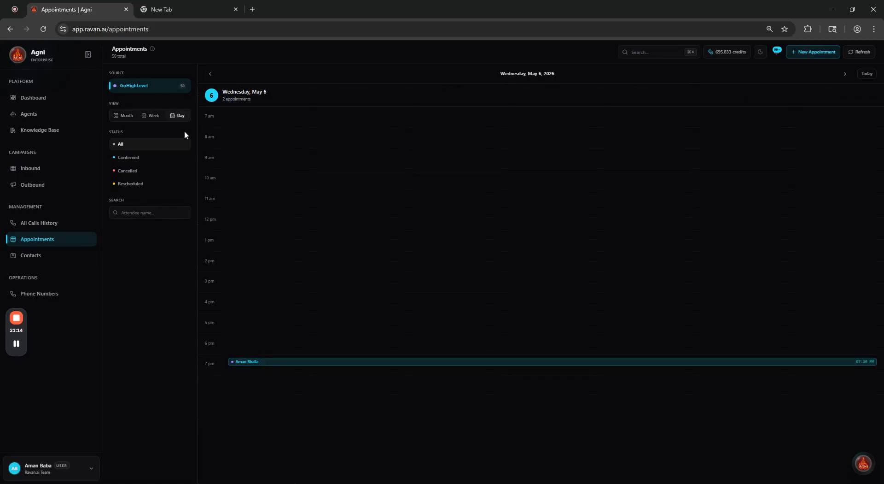
# View the contacts list and the phone number setup for both the Custom Provider and Twilio
pyautogui.click(53, 261)
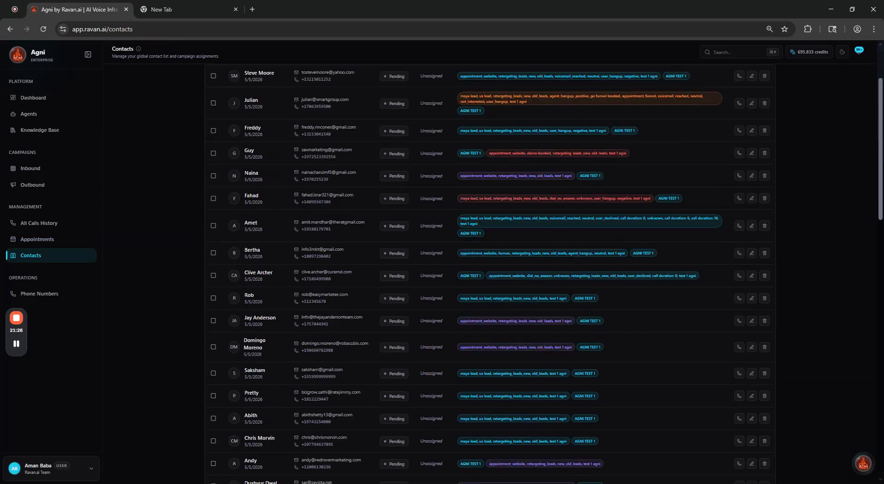
pyautogui.click(42, 303)
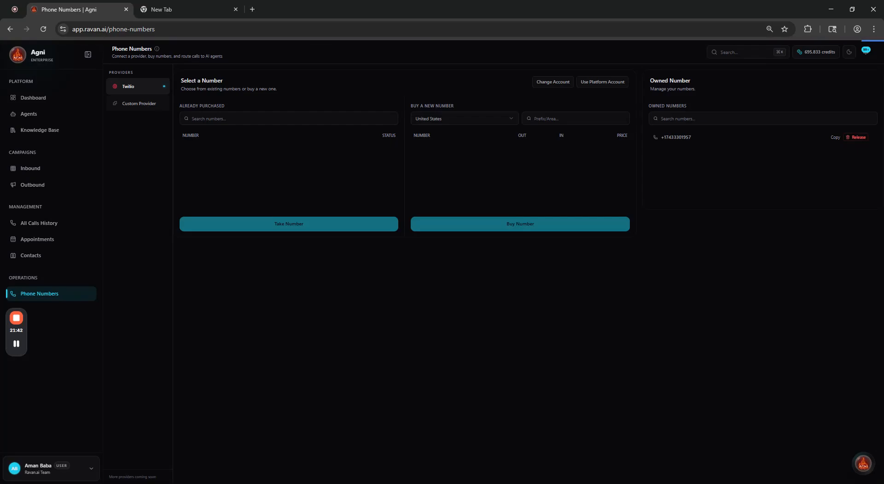
pyautogui.click(146, 109)
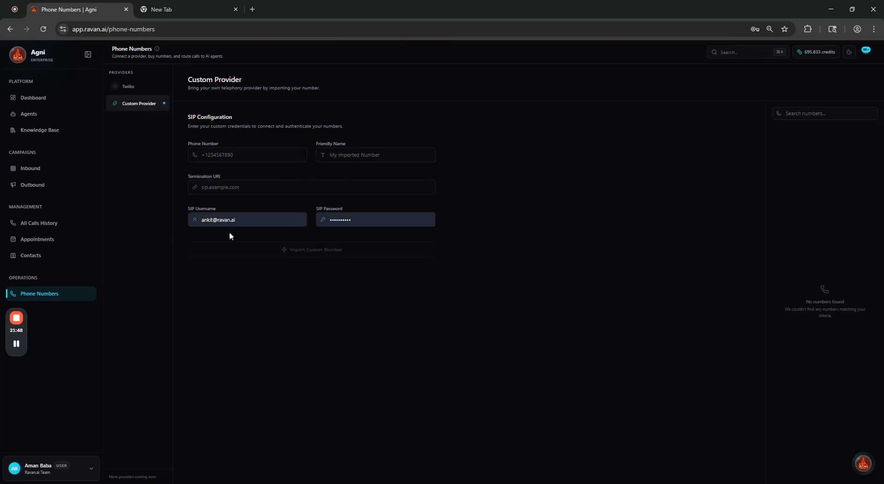
pyautogui.click(136, 92)
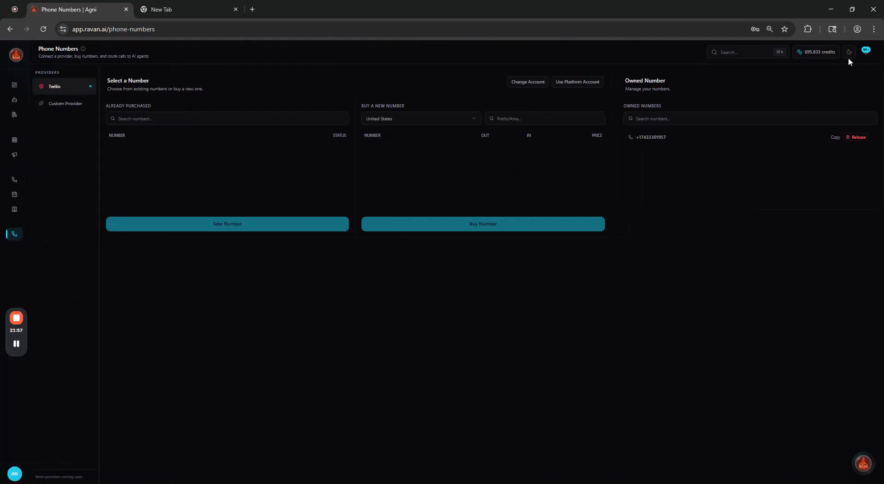
# Check the notifications and review the Enterprise plan's capacity, billing and system details on the Billing page
pyautogui.click(869, 54)
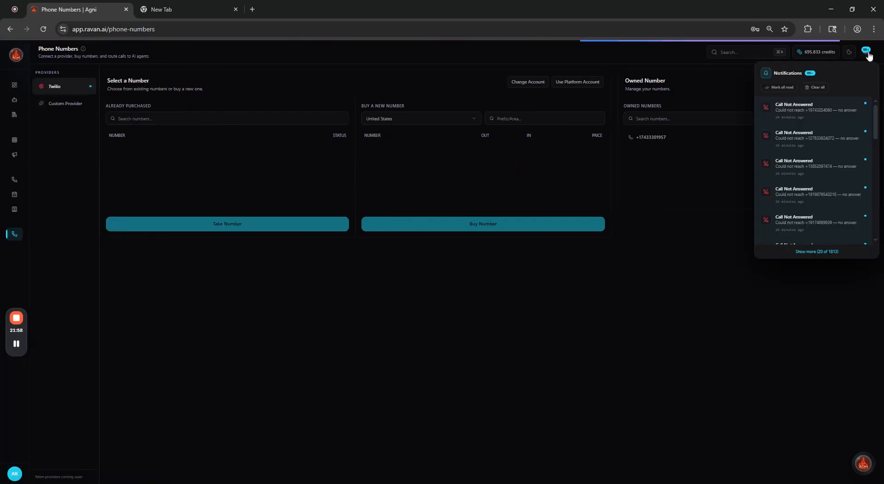
pyautogui.click(870, 55)
pyautogui.click(818, 52)
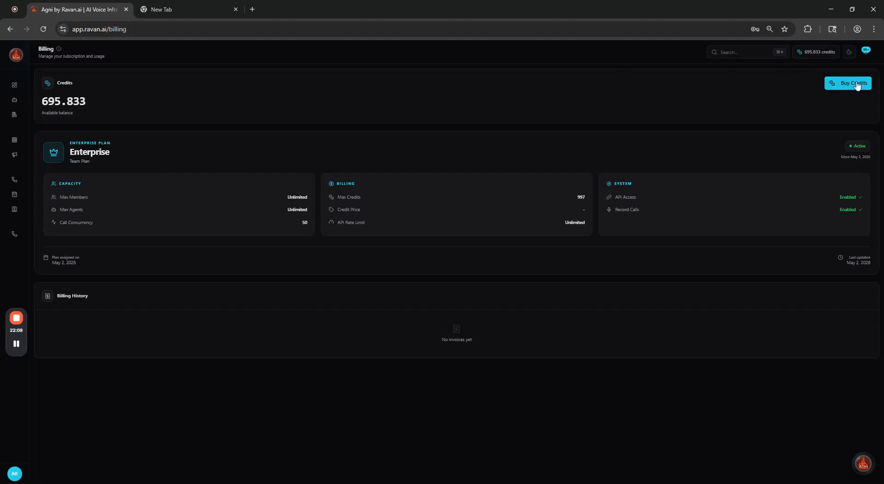
pyautogui.moveTo(70, 141); pyautogui.dragTo(110, 156)
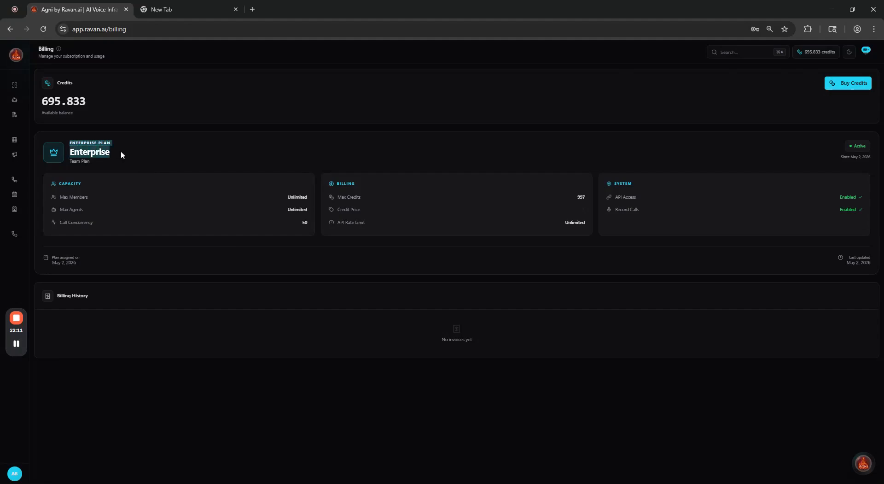
pyautogui.moveTo(57, 197); pyautogui.dragTo(94, 222)
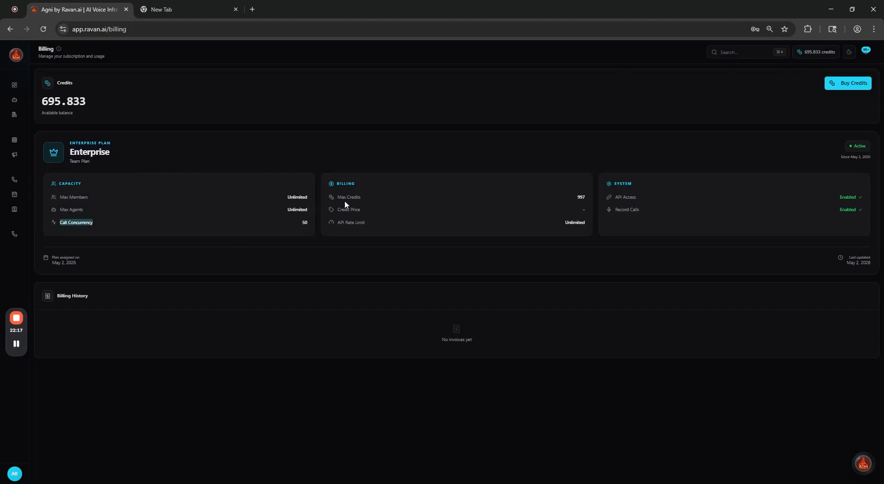
pyautogui.moveTo(336, 197); pyautogui.dragTo(373, 196)
pyautogui.moveTo(613, 183); pyautogui.dragTo(652, 181)
pyautogui.click(613, 197)
# Review the account's Profile, Security with its active sessions, and Recent Activity settings, and close the settings
pyautogui.click(19, 474)
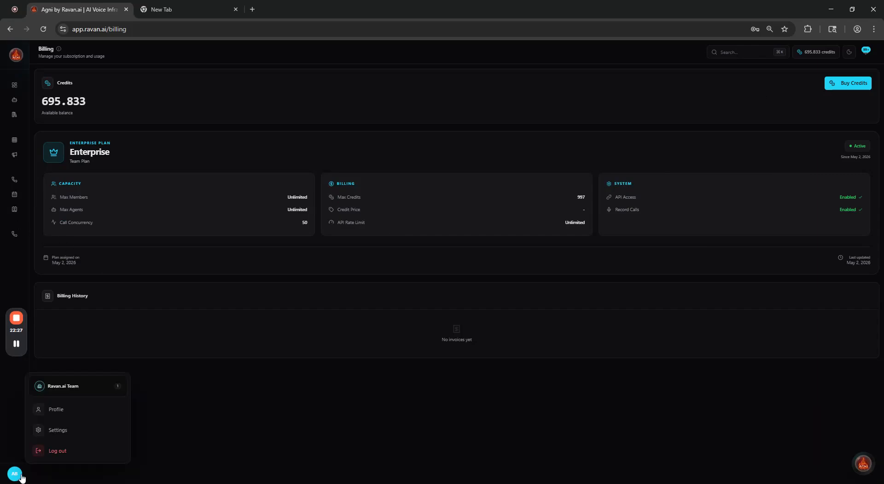
pyautogui.click(75, 408)
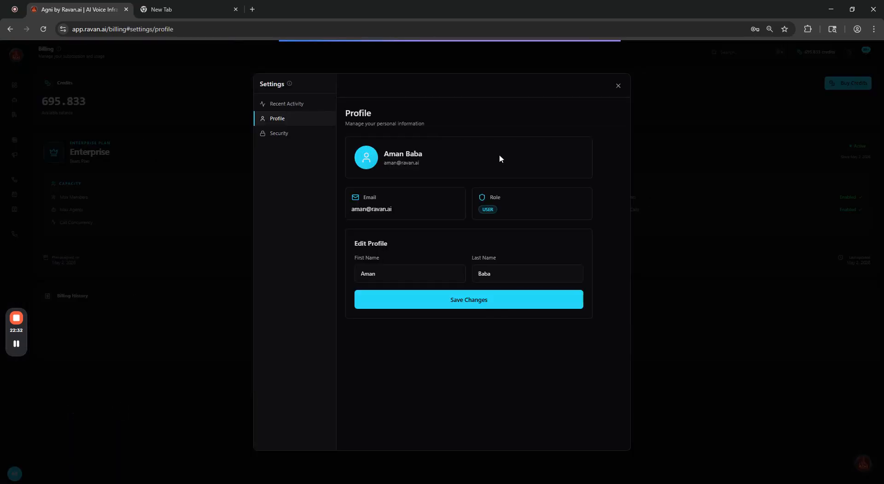
pyautogui.click(279, 133)
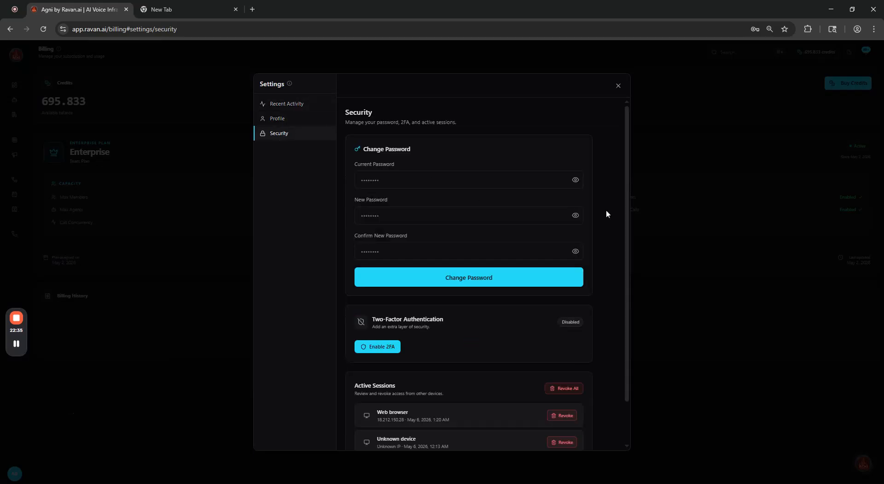
pyautogui.moveTo(627, 174); pyautogui.dragTo(625, 283)
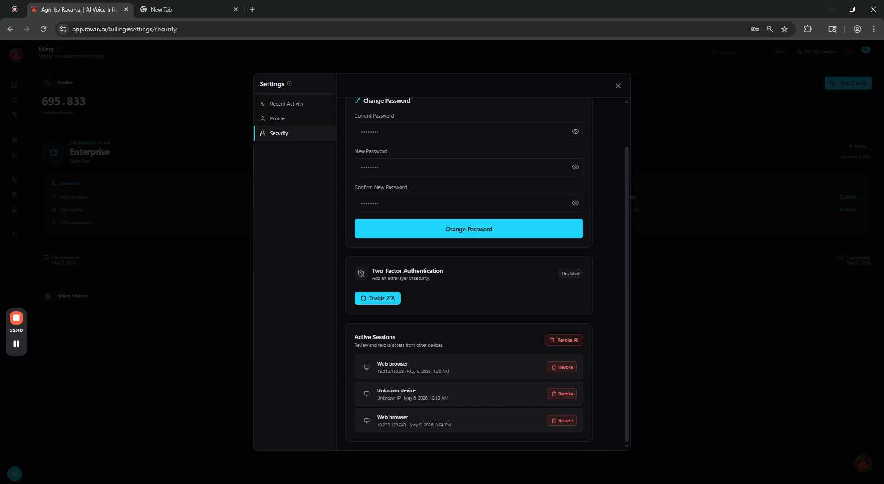
pyautogui.moveTo(627, 264); pyautogui.dragTo(631, 205)
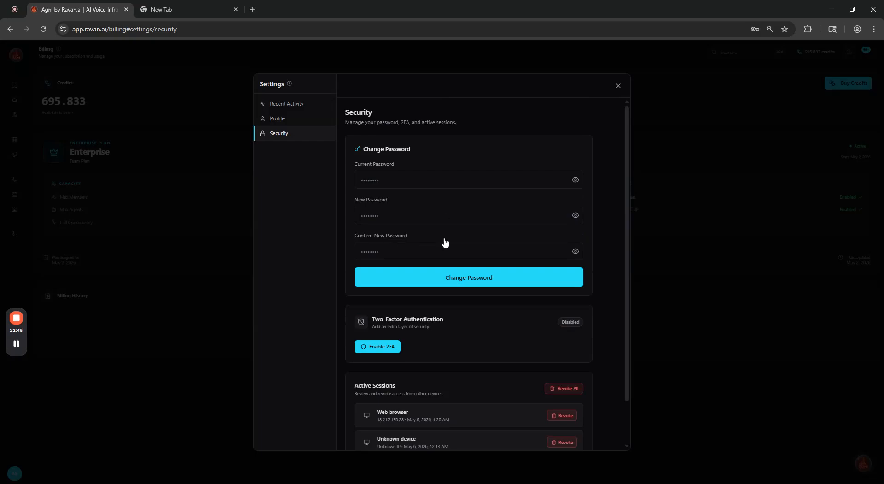
pyautogui.moveTo(626, 257); pyautogui.dragTo(624, 319)
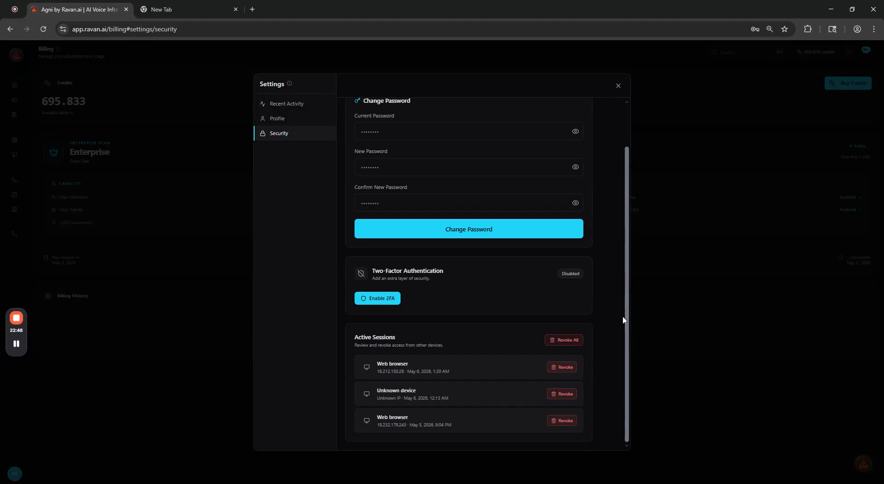
pyautogui.tripleClick(440, 365)
pyautogui.click(439, 361)
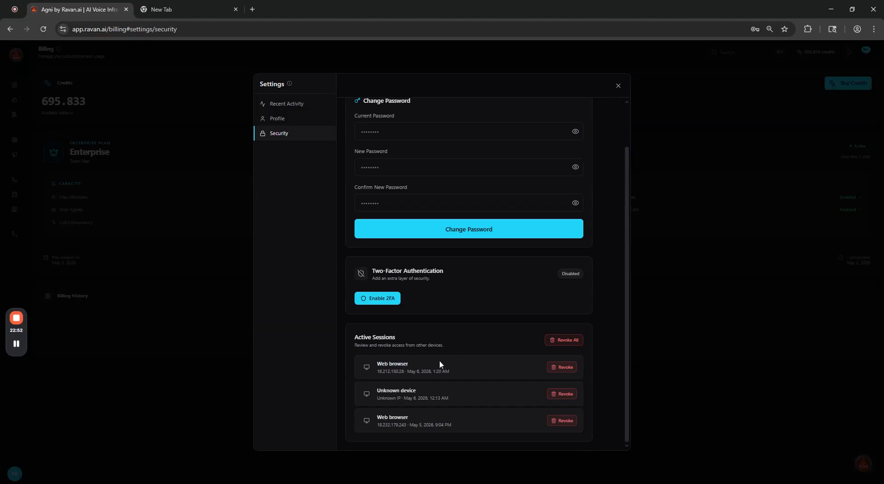
pyautogui.click(297, 106)
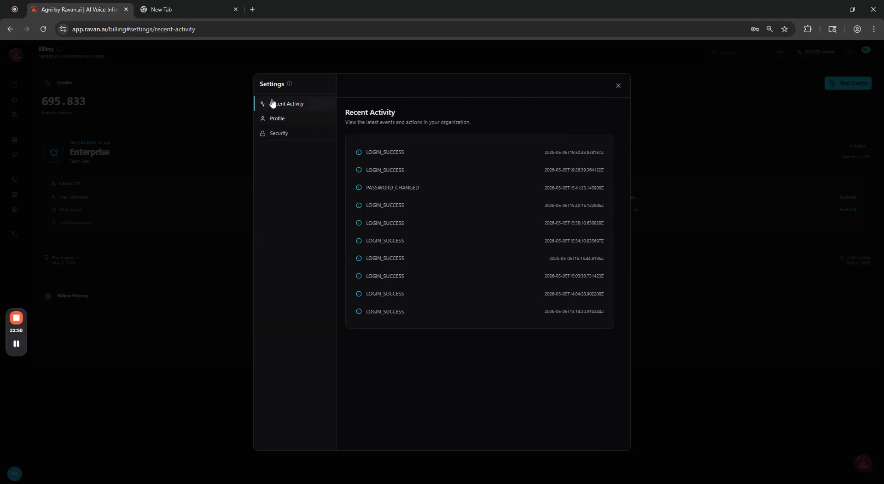
pyautogui.click(223, 283)
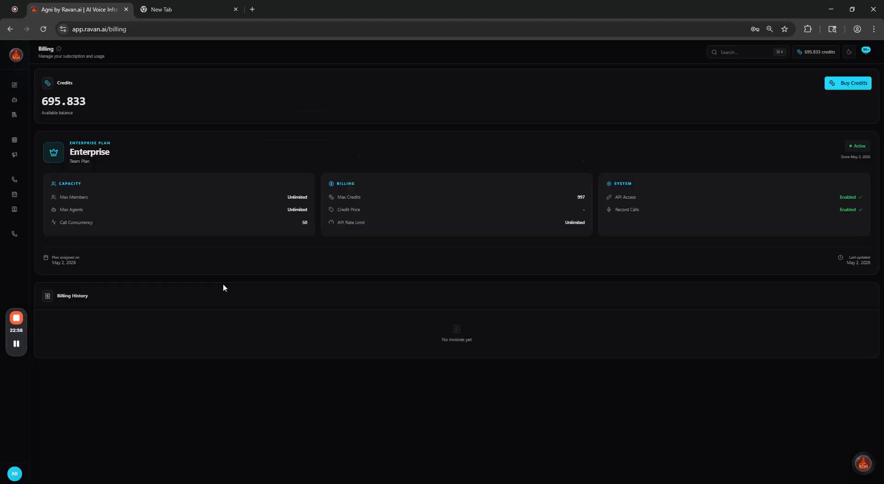
# Open the organization switcher from the account options to view the available workspaces
pyautogui.click(15, 473)
pyautogui.click(82, 385)
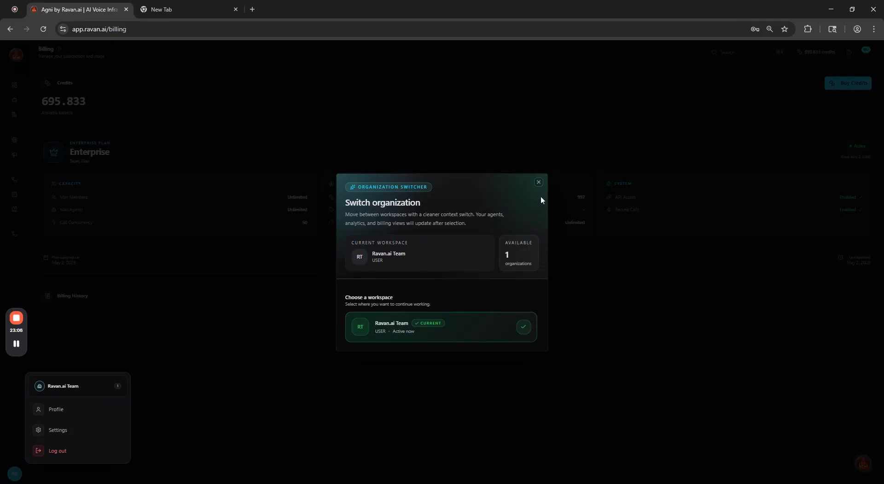
# Close the organization switcher and dismiss the account options to return to the Billing page
pyautogui.click(538, 182)
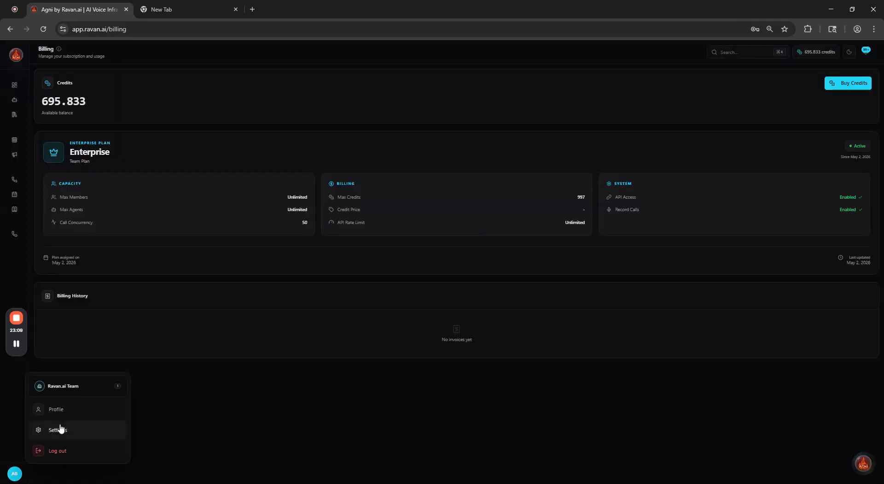
pyautogui.click(101, 434)
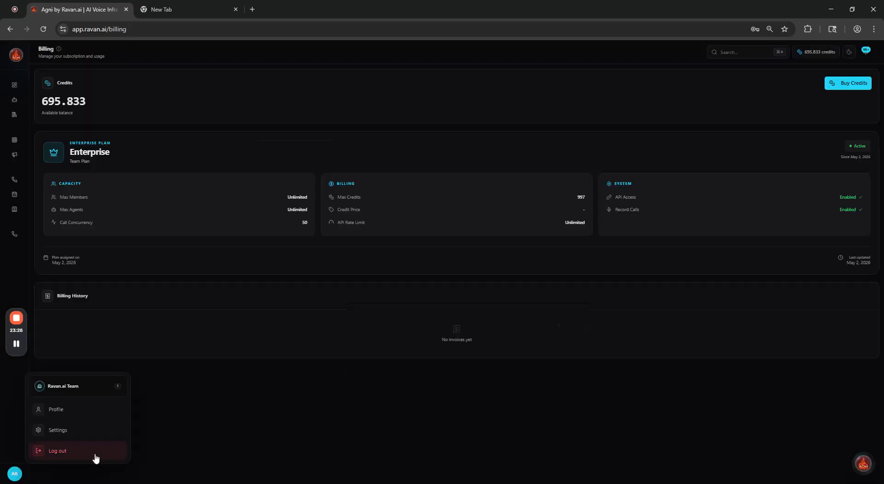
pyautogui.click(437, 412)
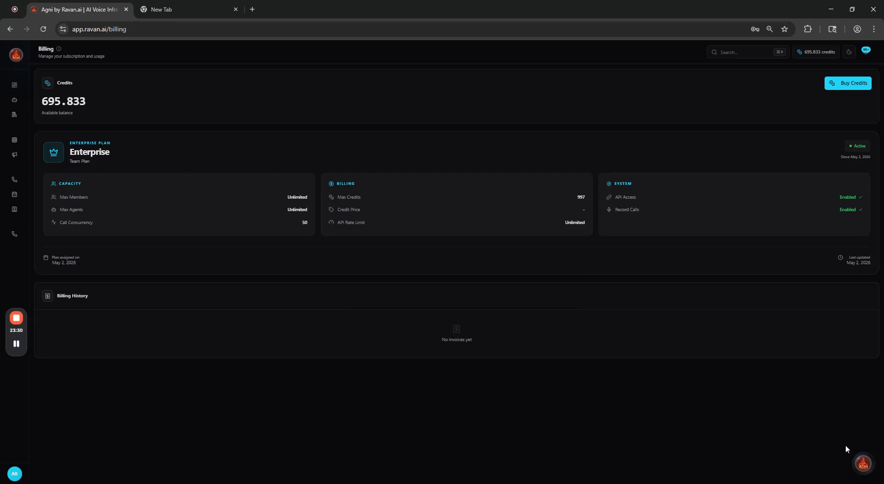
# View the Agni support chat for questions and feedback, and close it without sending a message
pyautogui.click(858, 465)
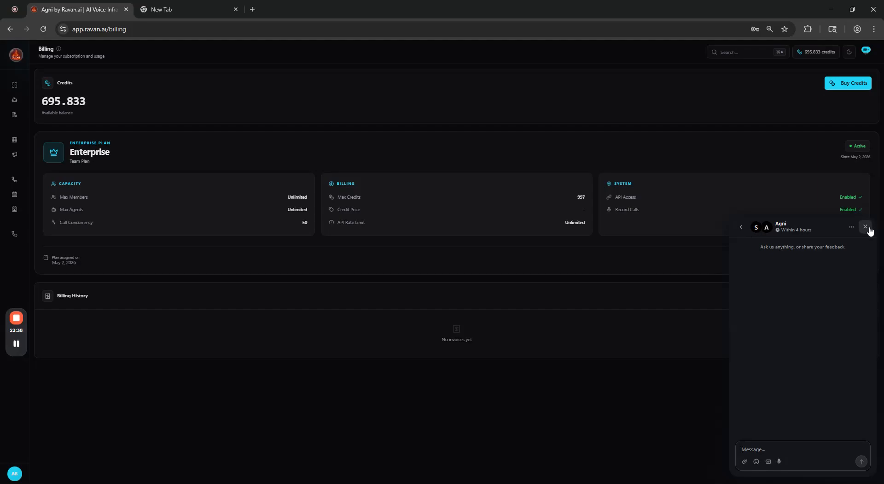
pyautogui.click(866, 226)
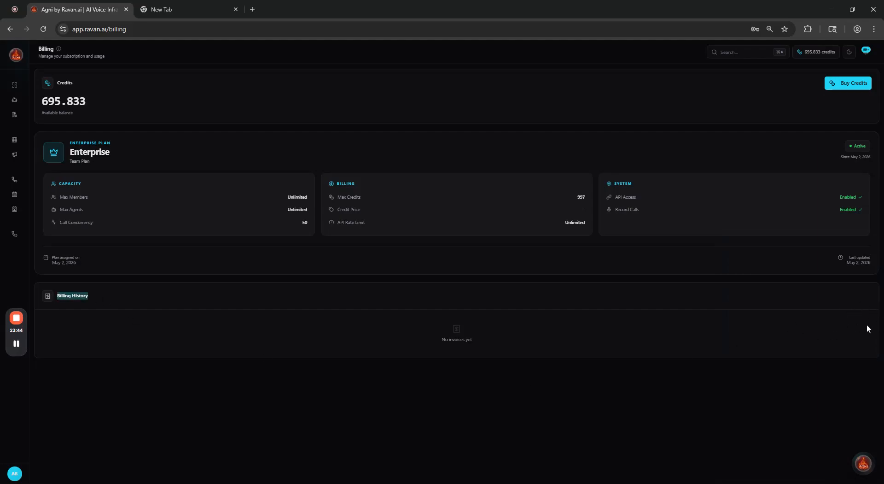
pyautogui.moveTo(17, 320)
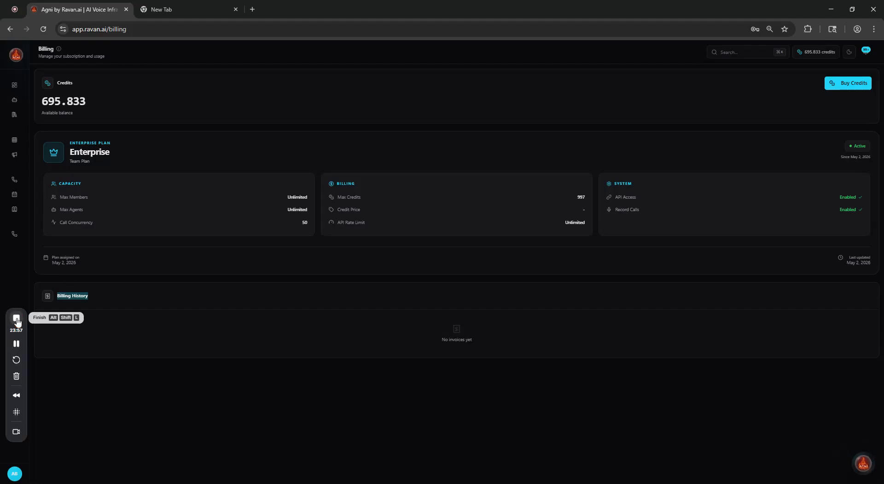